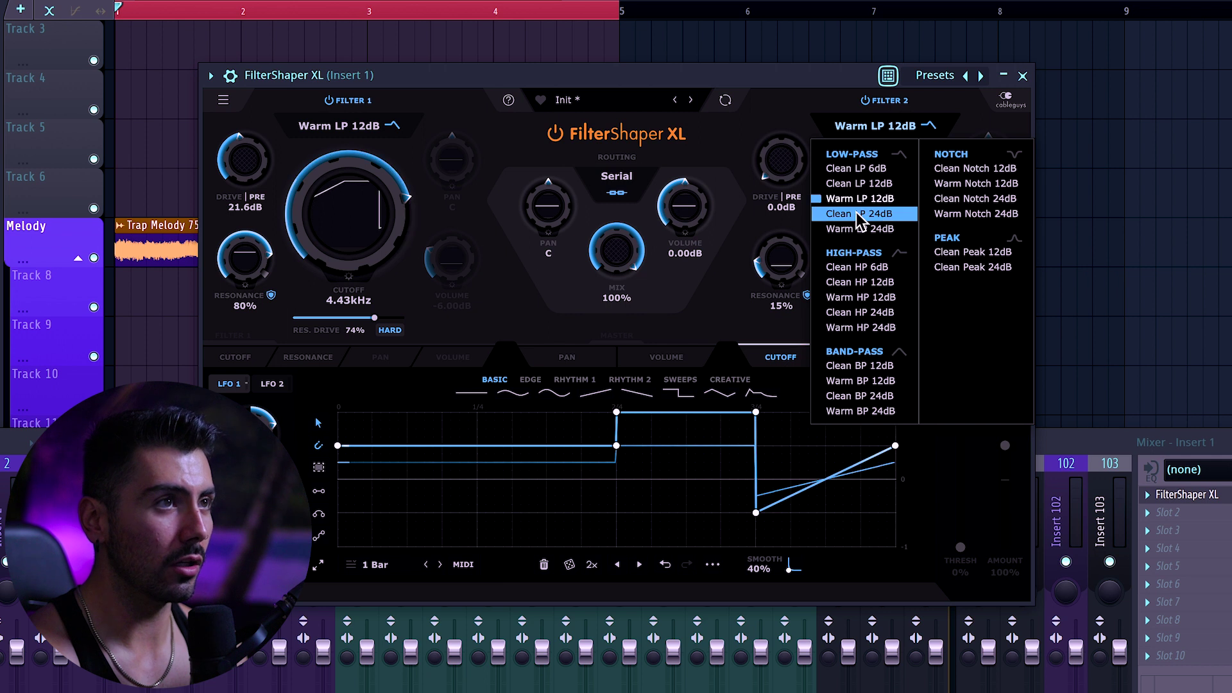
- Switch Filter 2 to Warm HP 12dB and raise the last breakpoint of its cutoff LFO curve to about +0.5
click(859, 298)
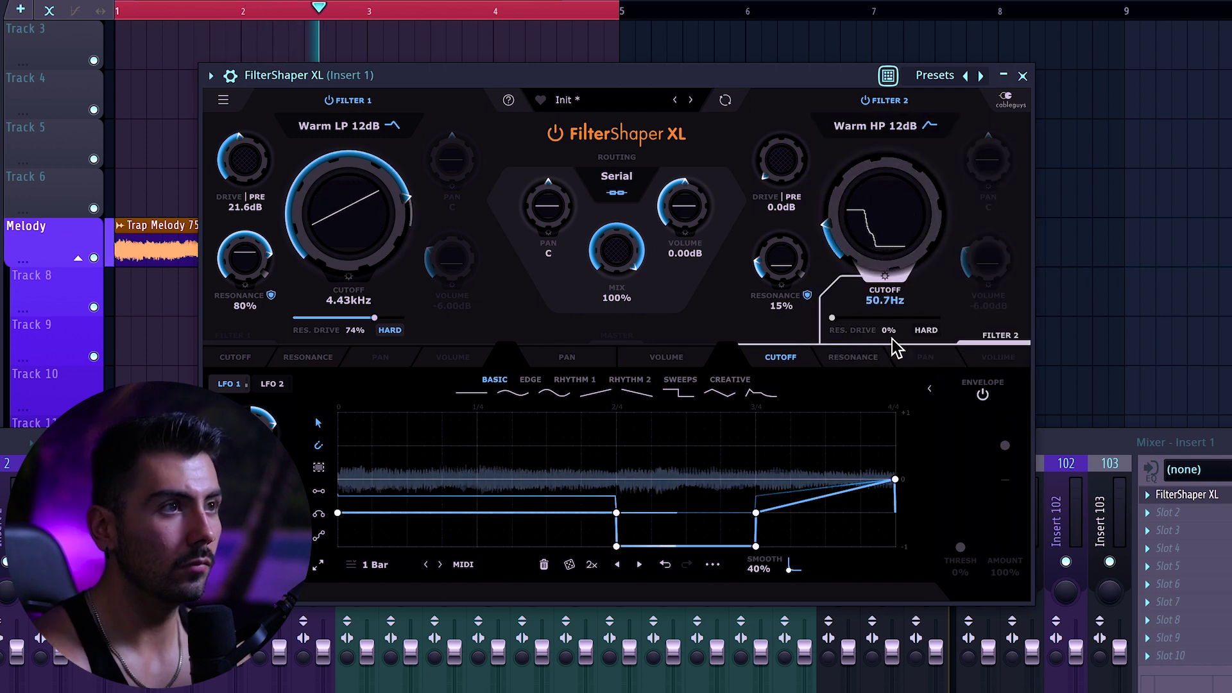
drag(895, 480, 895, 412)
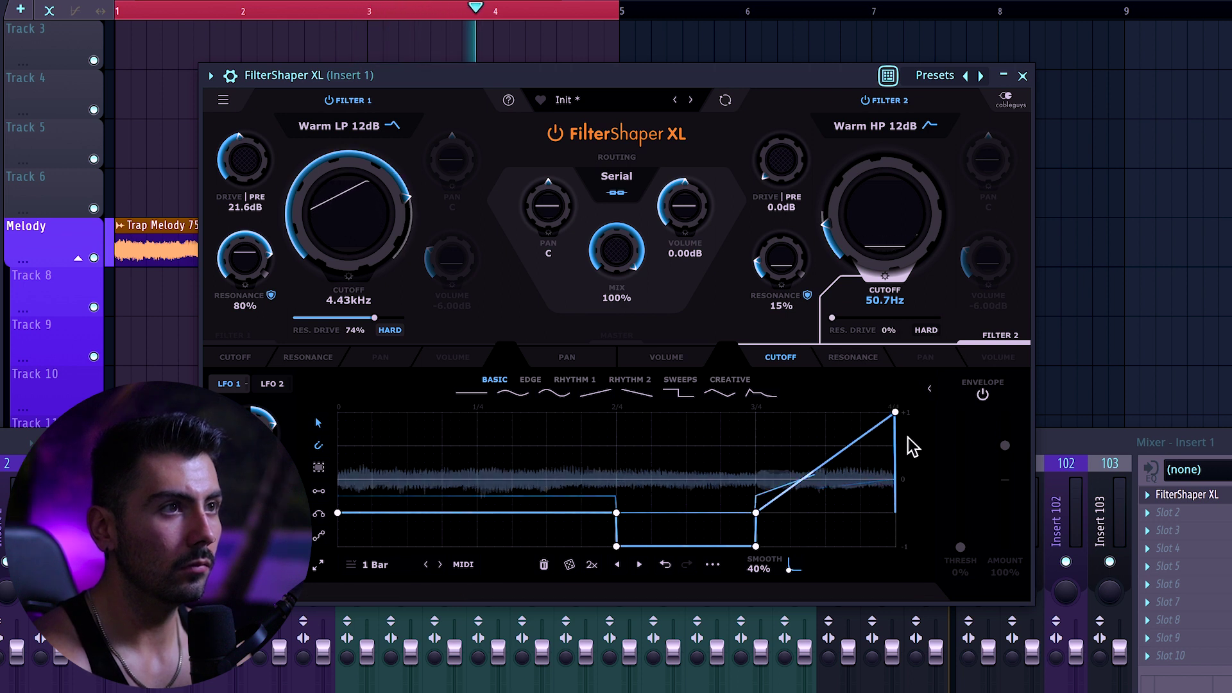
drag(895, 412, 895, 445)
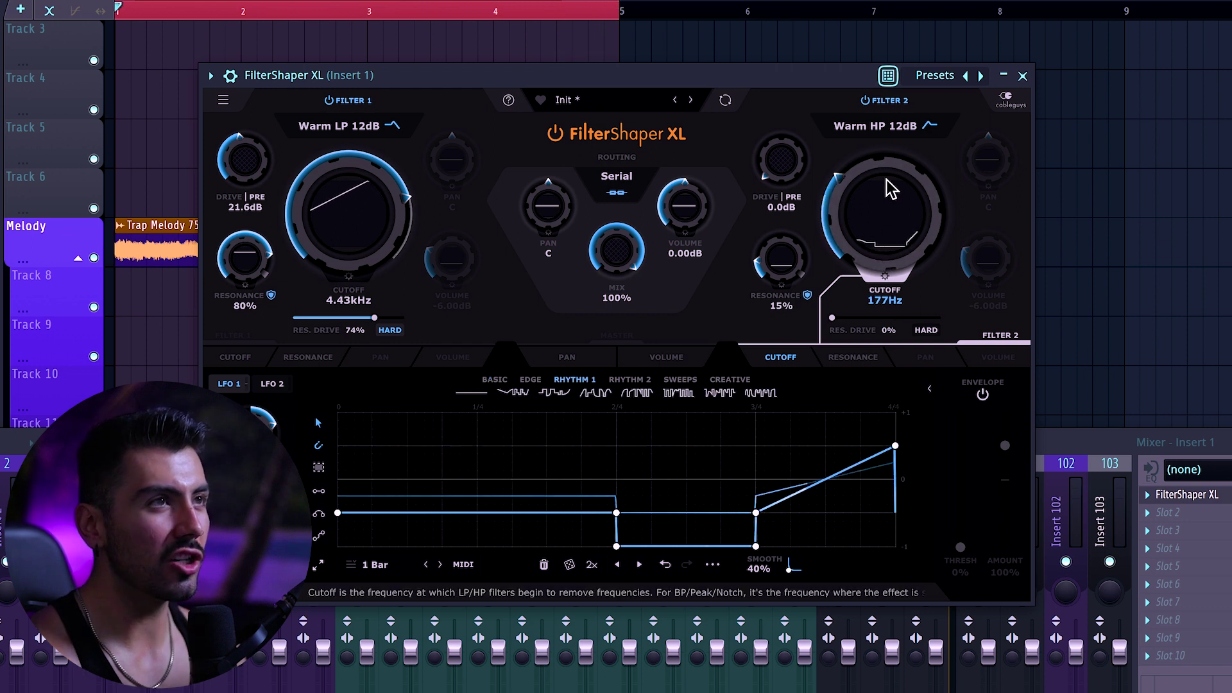
- Audition rhythm shapes for Filter 2's cutoff LFO during playback, keep the fourth Rhythm 1 shape, and try a different LFO length
click(555, 398)
key(space)
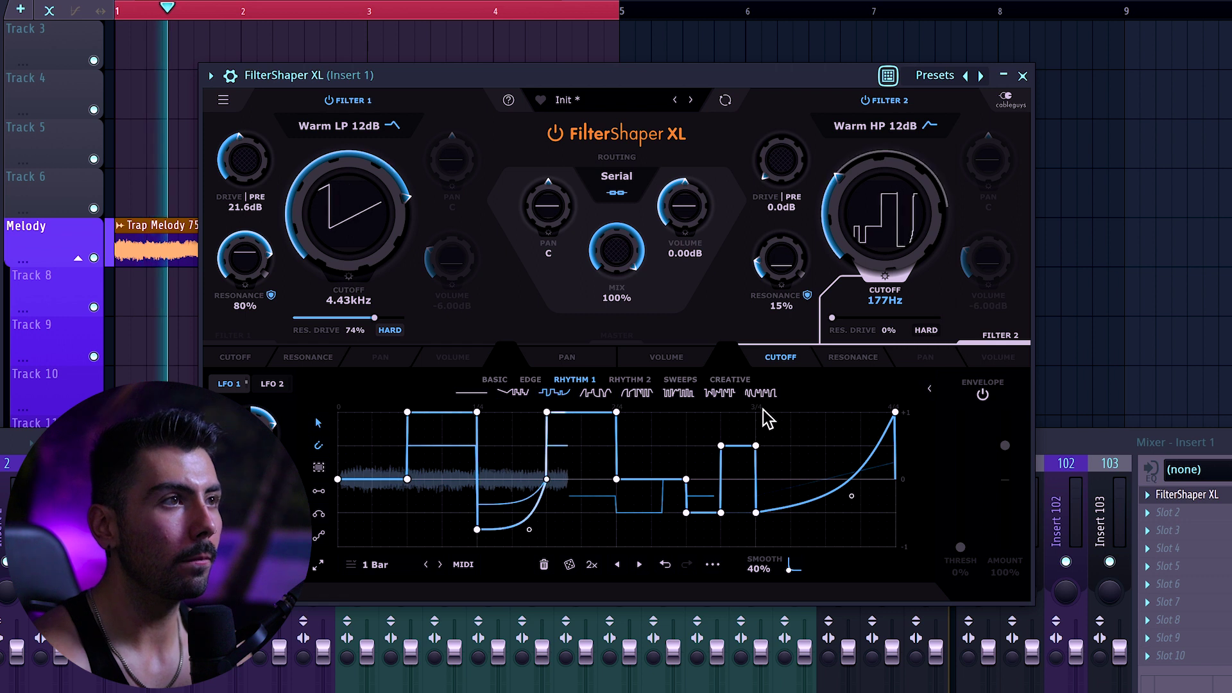
click(725, 393)
click(760, 393)
click(629, 379)
click(595, 393)
click(514, 393)
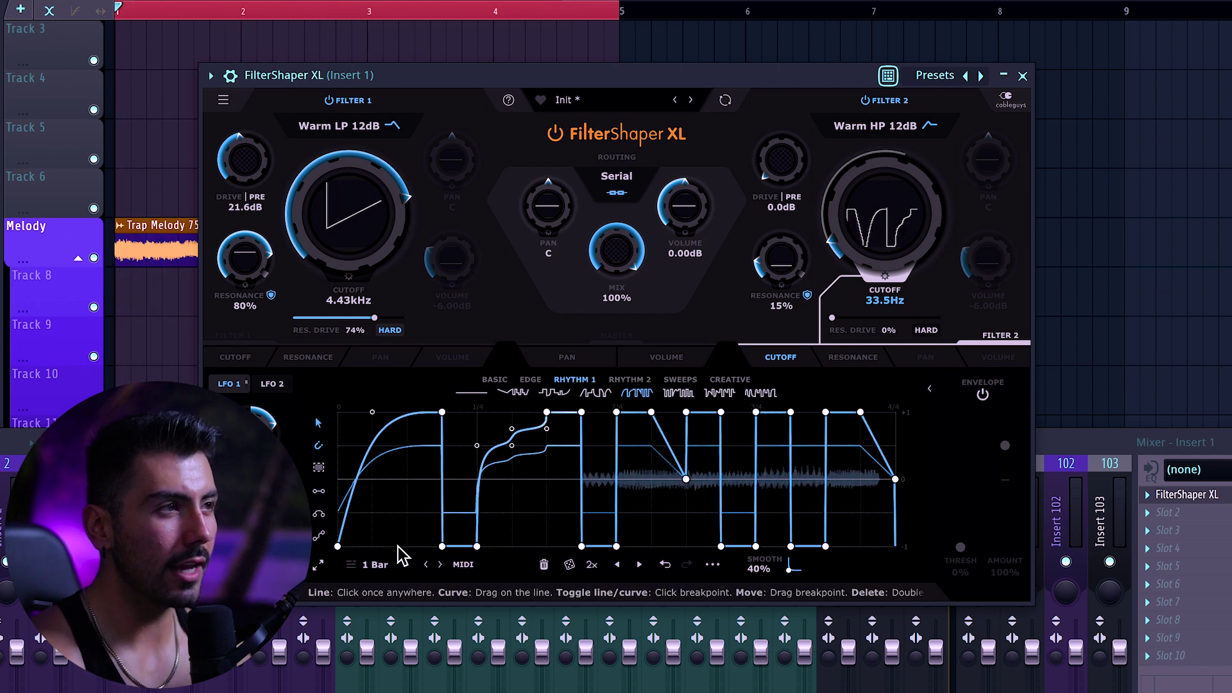
click(376, 564)
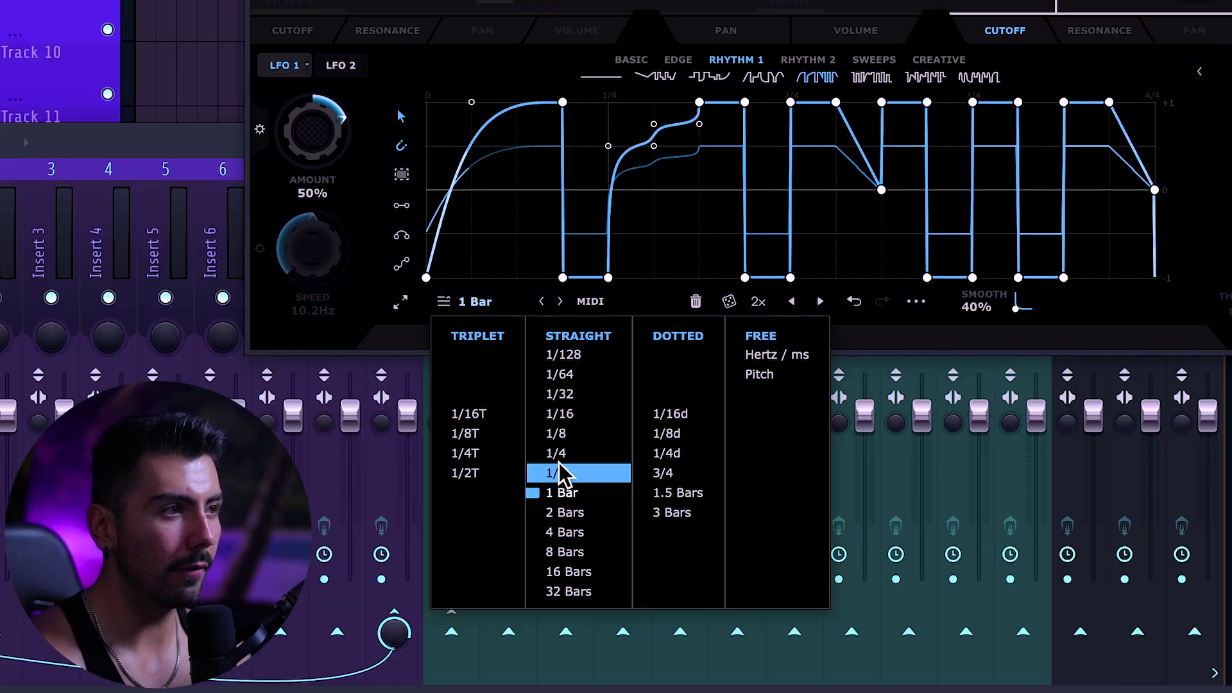
click(441, 692)
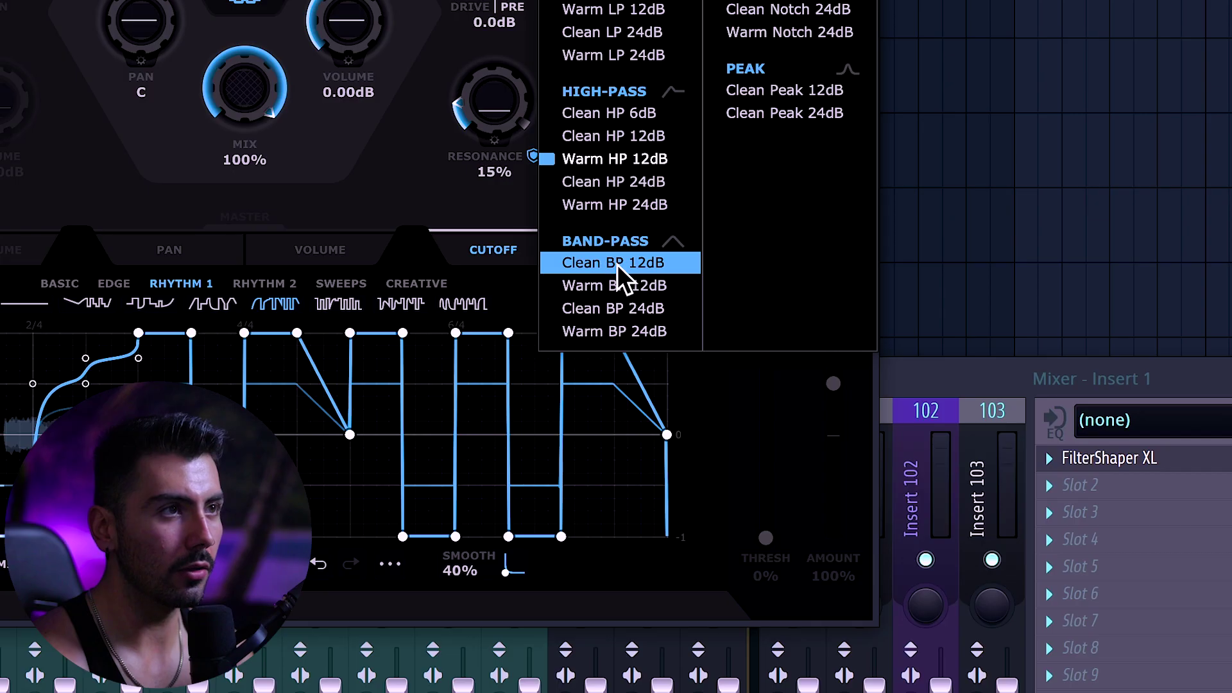
- Set Filter 2 to Warm BP 12dB with 75% resonance and a 31.2 Hz cutoff
click(600, 280)
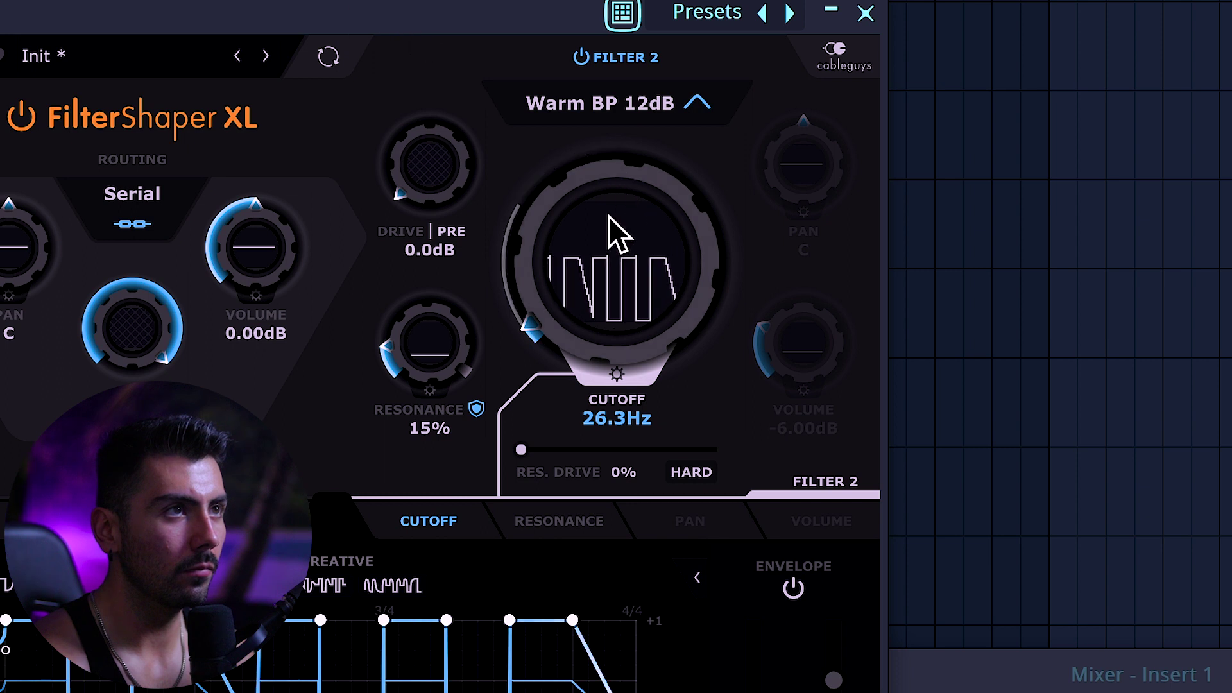
drag(609, 217, 608, 211)
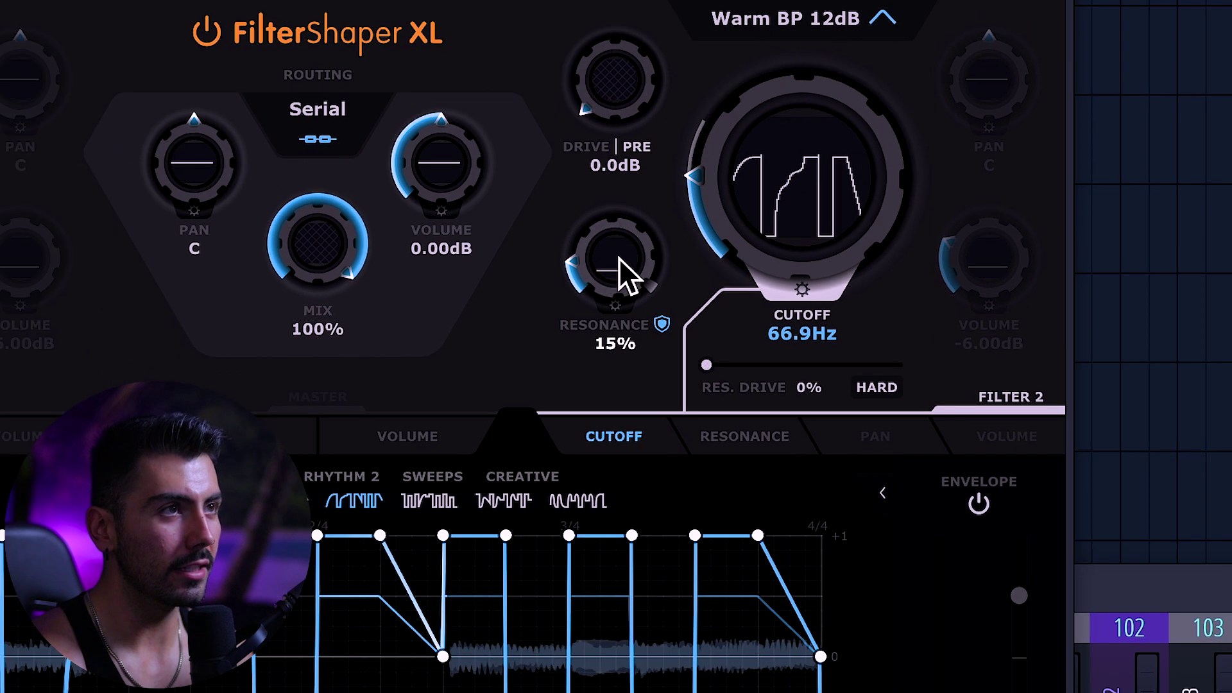
drag(433, 343, 433, 308)
drag(615, 256, 661, 231)
drag(885, 129, 886, 144)
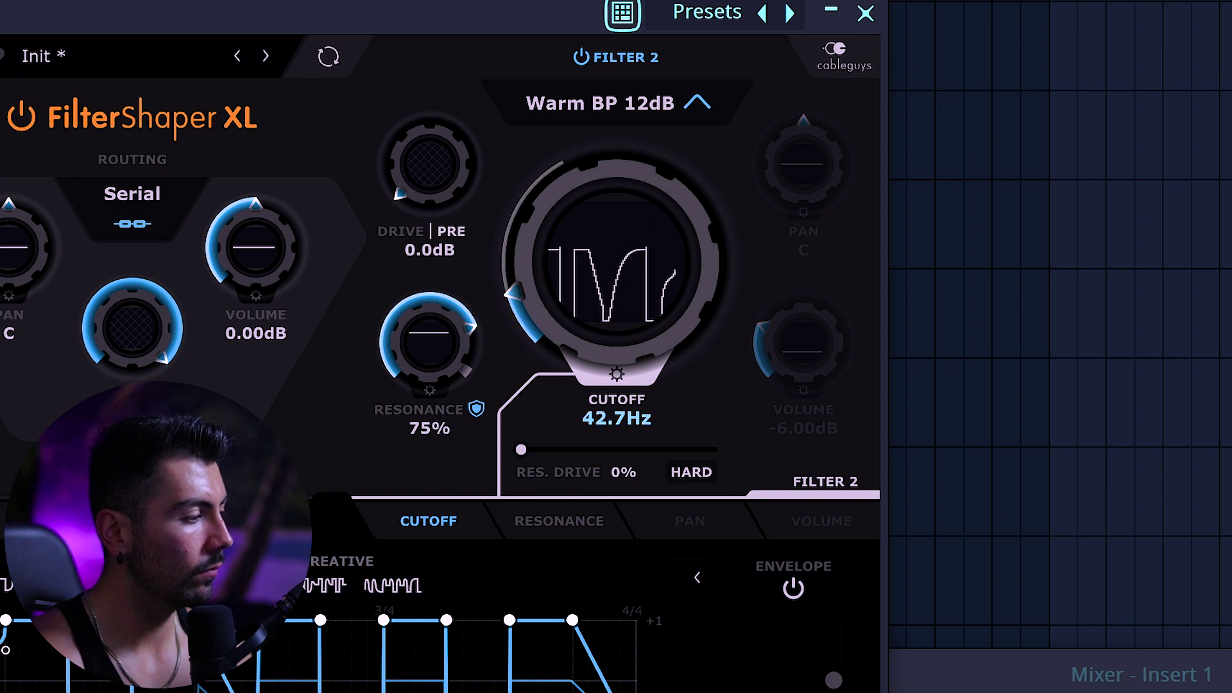
drag(629, 232, 629, 248)
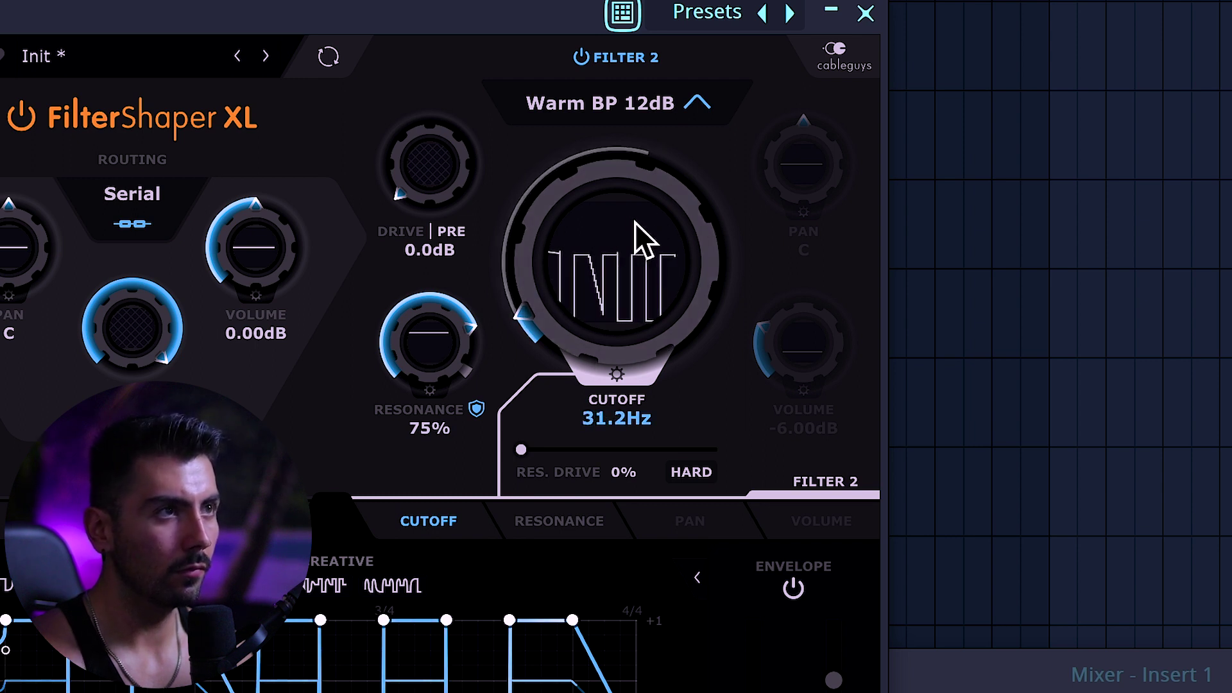
- Set Filter 2's drive to 14.9 dB and reduce the overall mix to 13%
drag(520, 451, 638, 450)
drag(430, 164, 234, 160)
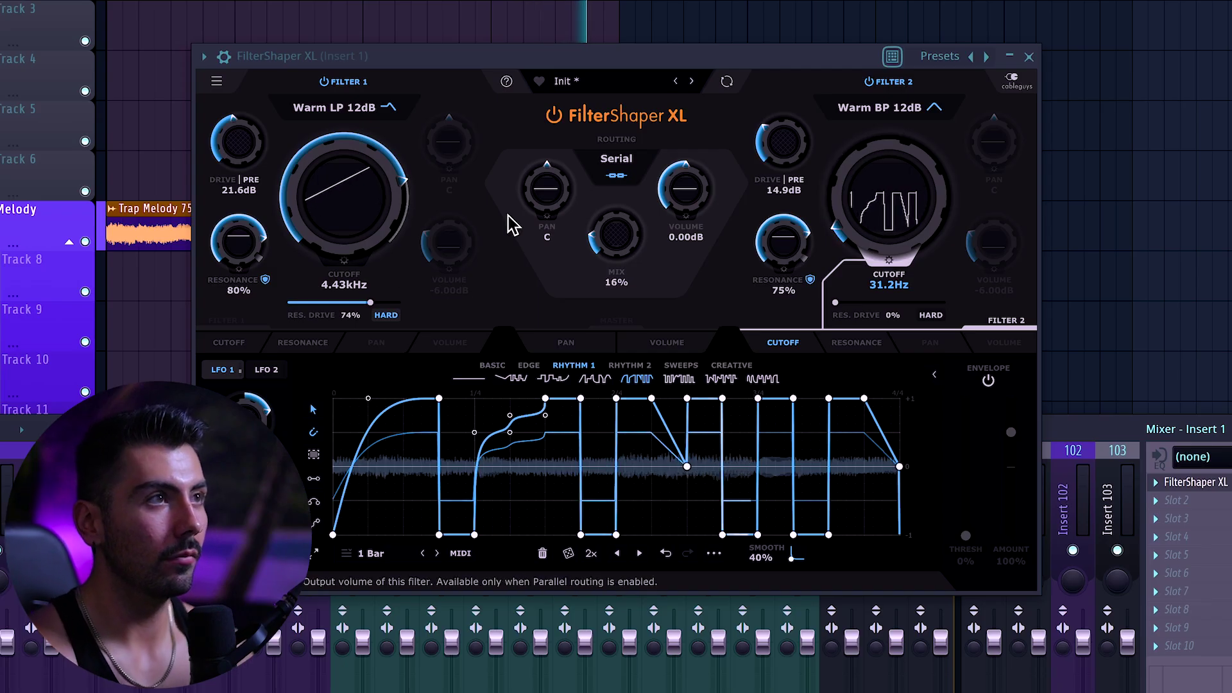
drag(615, 236, 614, 230)
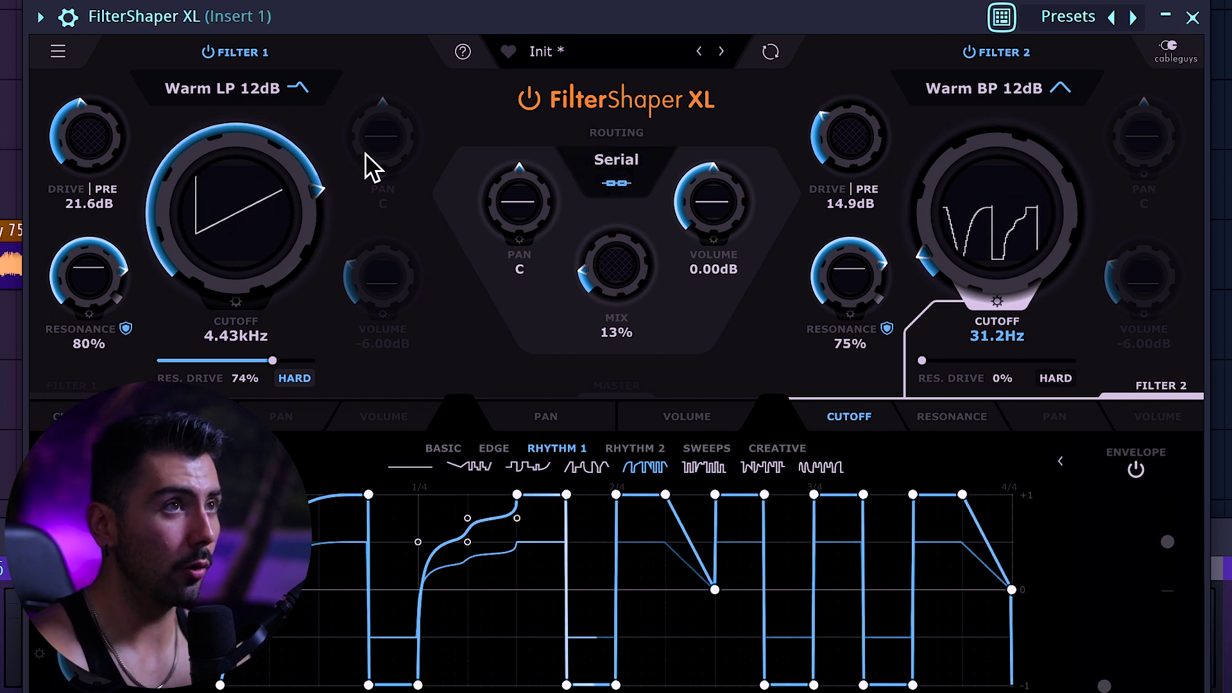
- Route the two filters in parallel and pan Filter 1 to 39L and Filter 2 to 33R
click(617, 164)
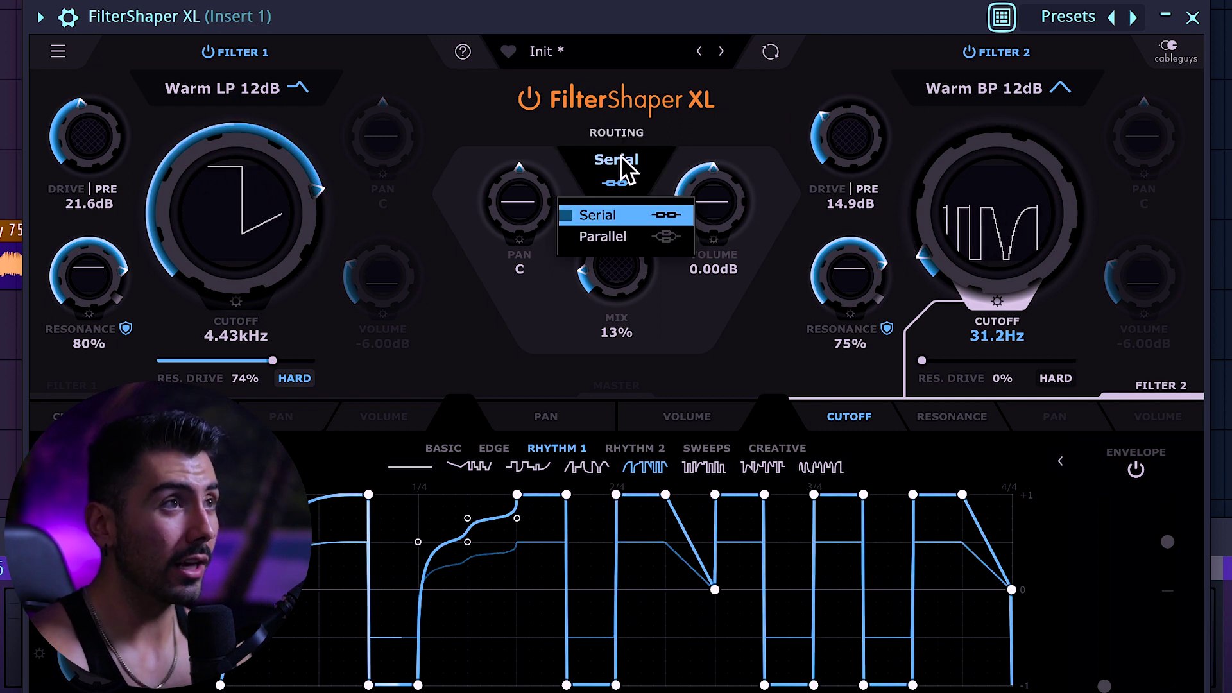
click(626, 237)
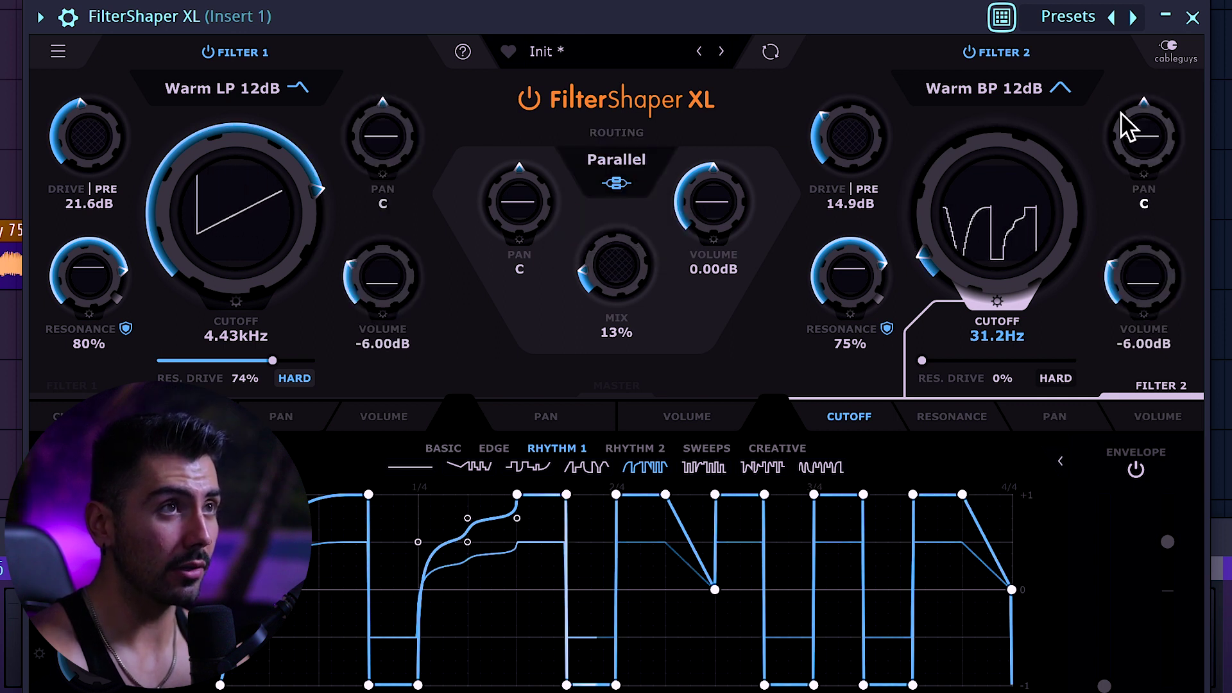
click(379, 137)
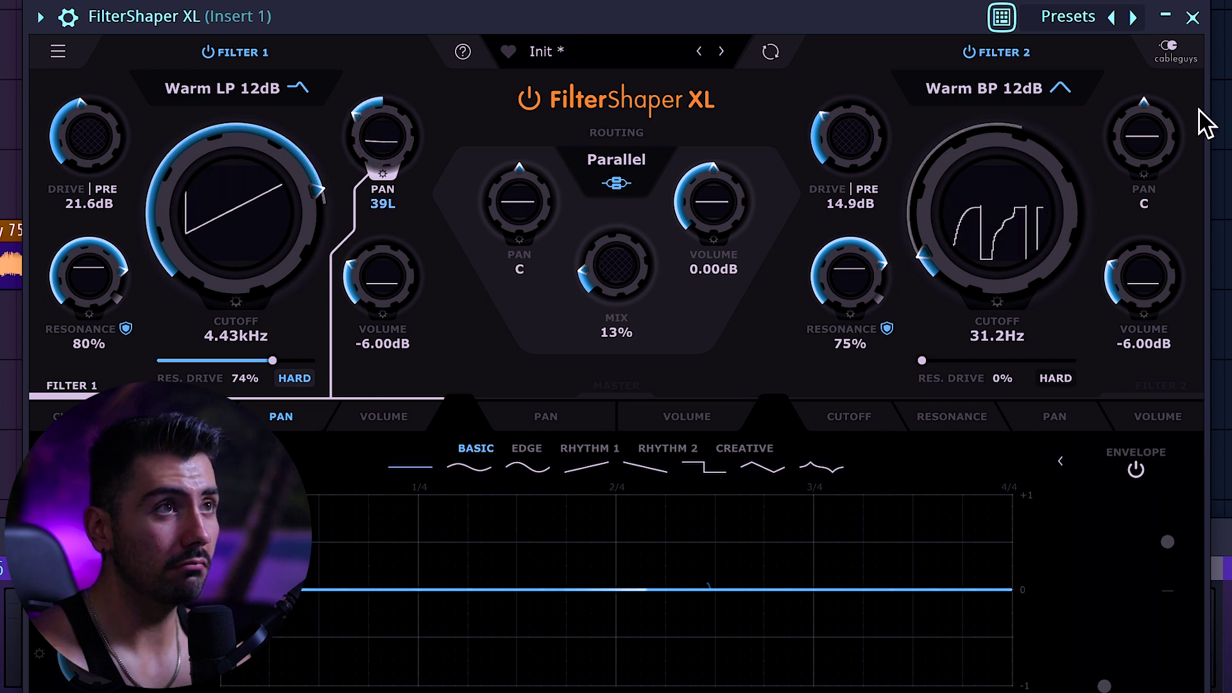
click(1144, 136)
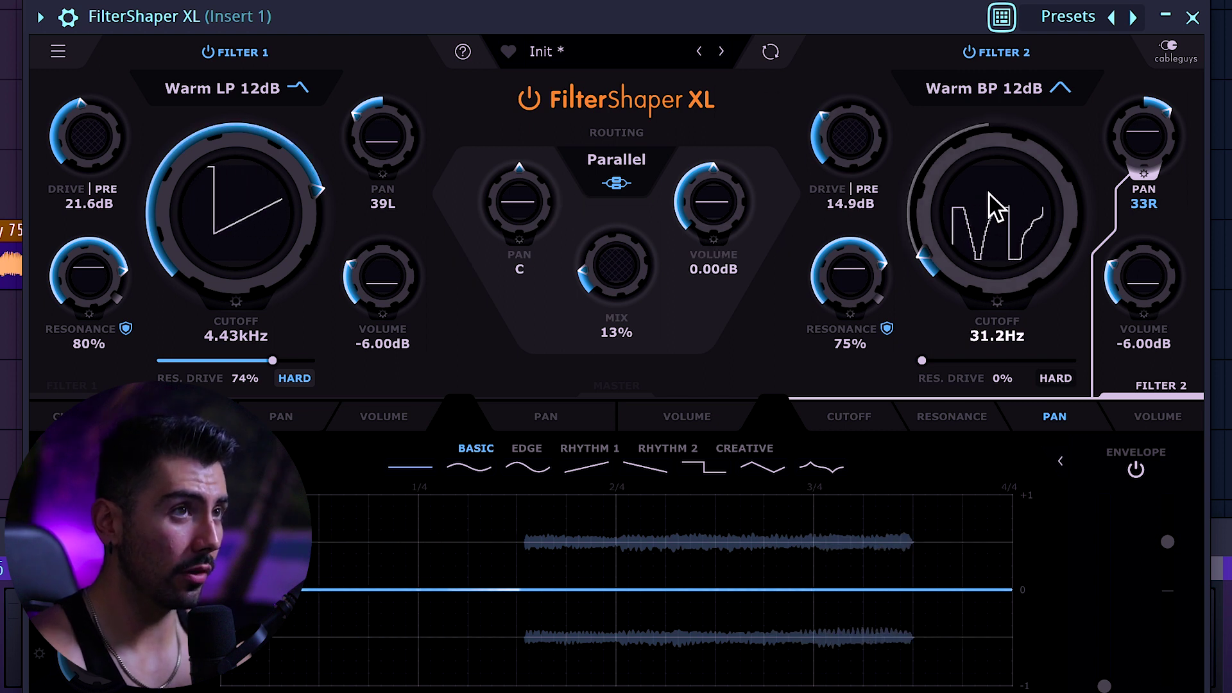
- Lower Filter 2's volume to -9.86 dB and raise the overall mix to 27%
click(1151, 272)
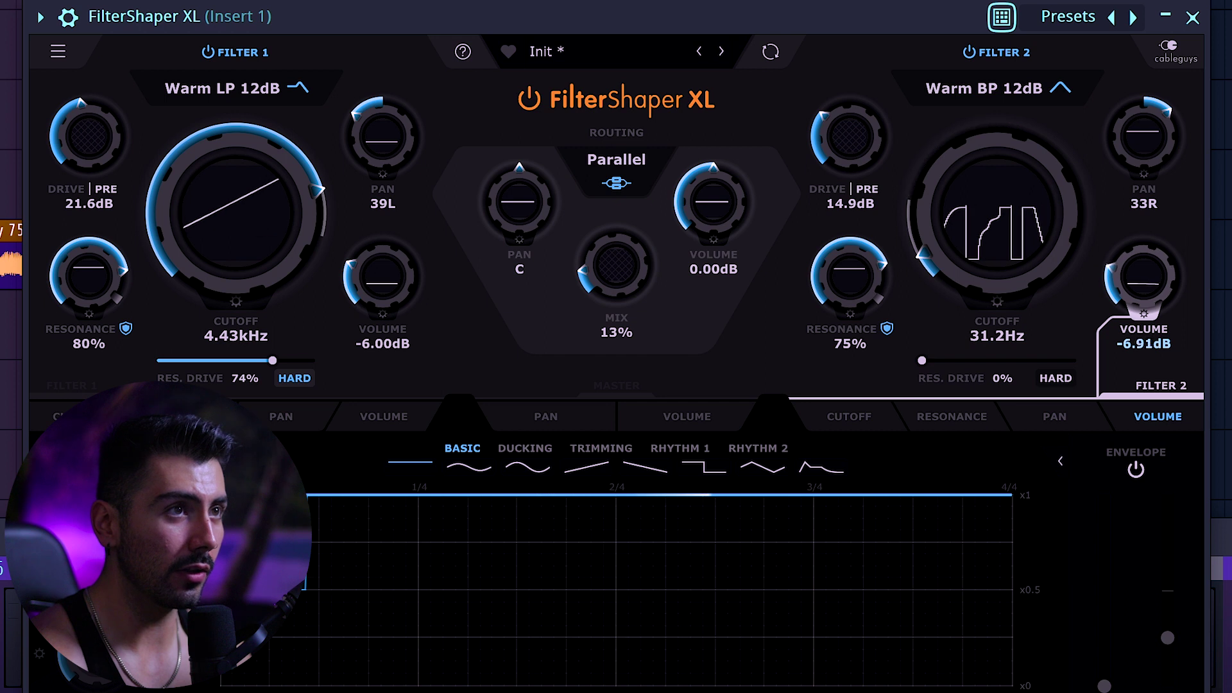
drag(578, 267, 605, 268)
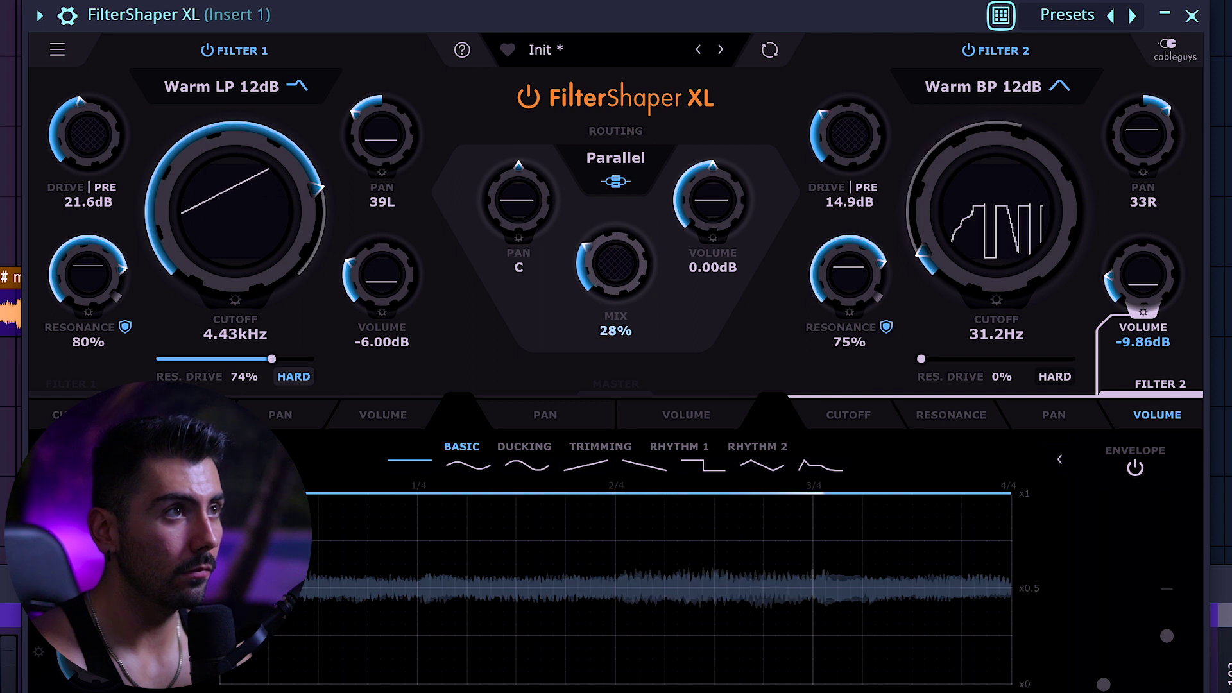
scroll(606, 268, down, 2)
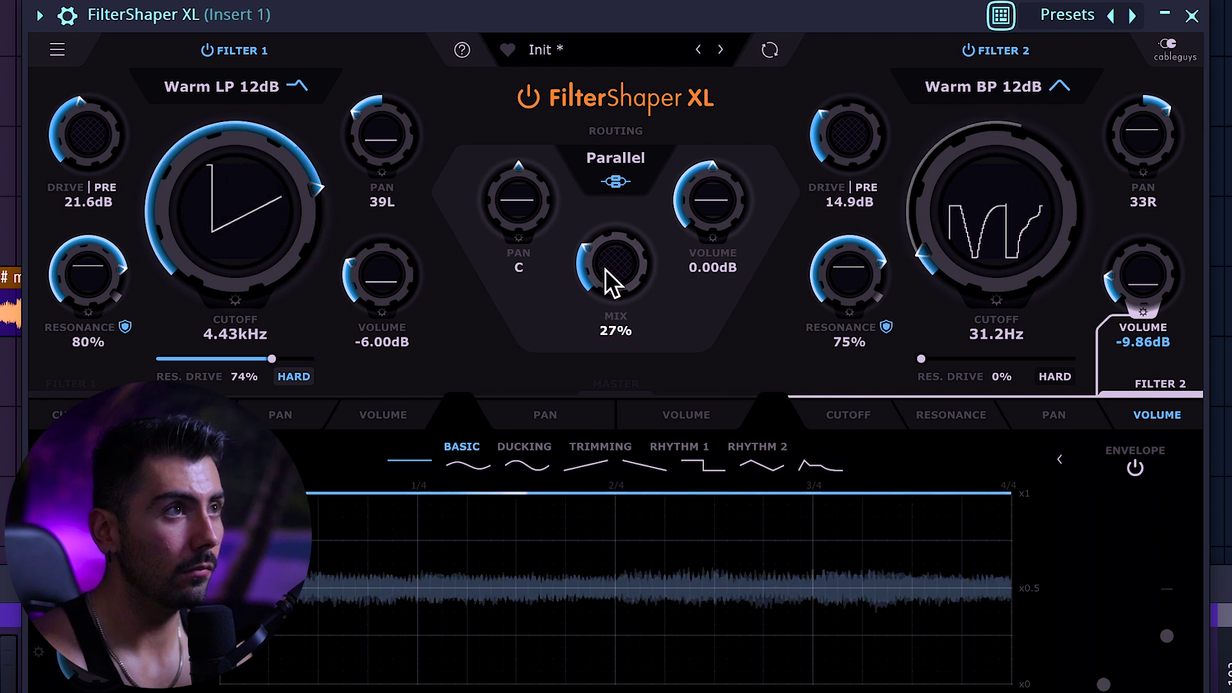
- View the modulation of Filter 1's pan, the master pan and the master volume, and listen to the melody
click(381, 172)
click(526, 205)
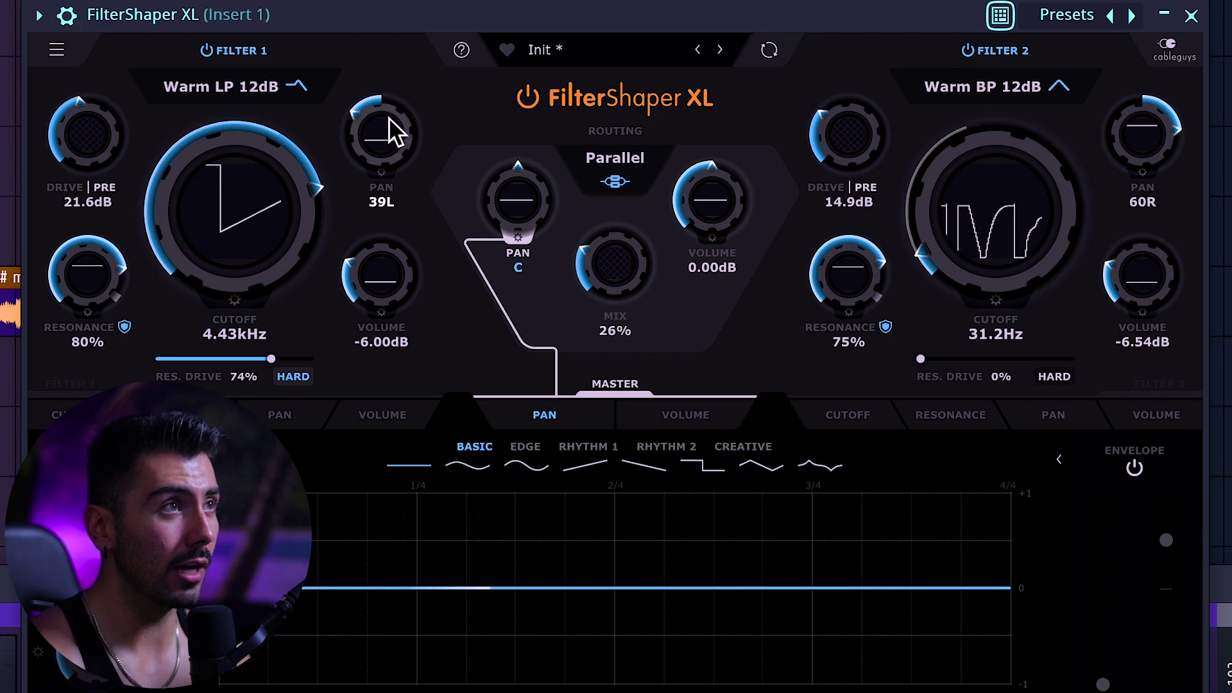
click(706, 211)
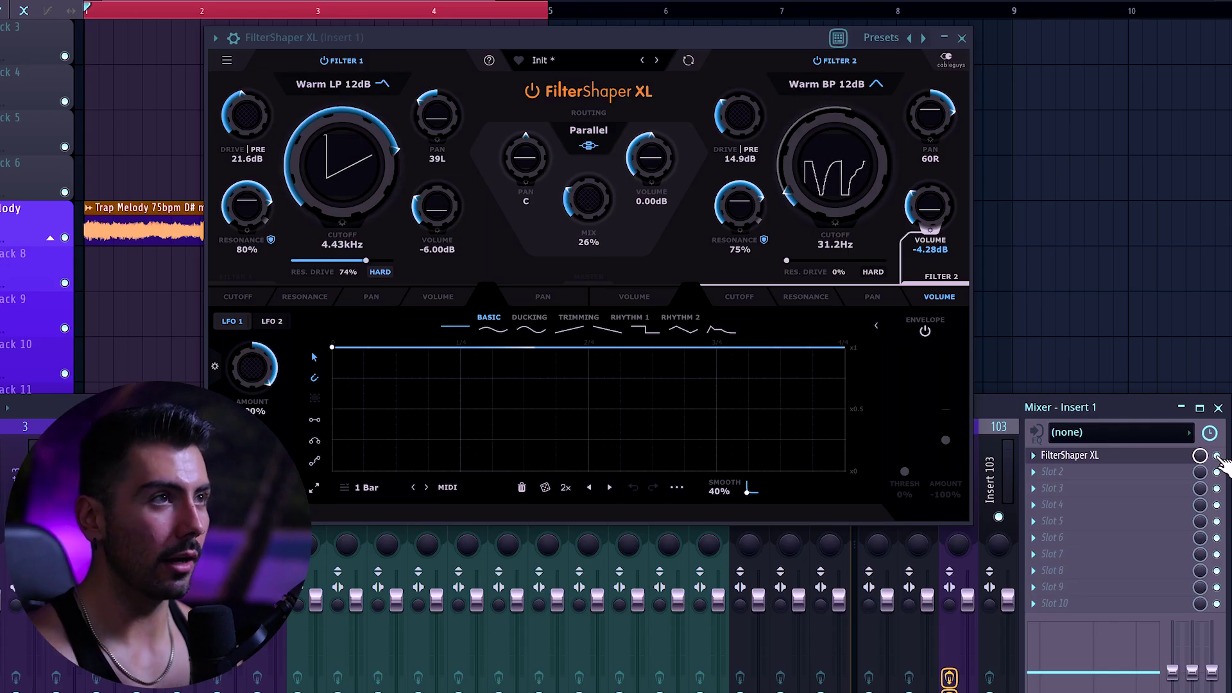
key(space)
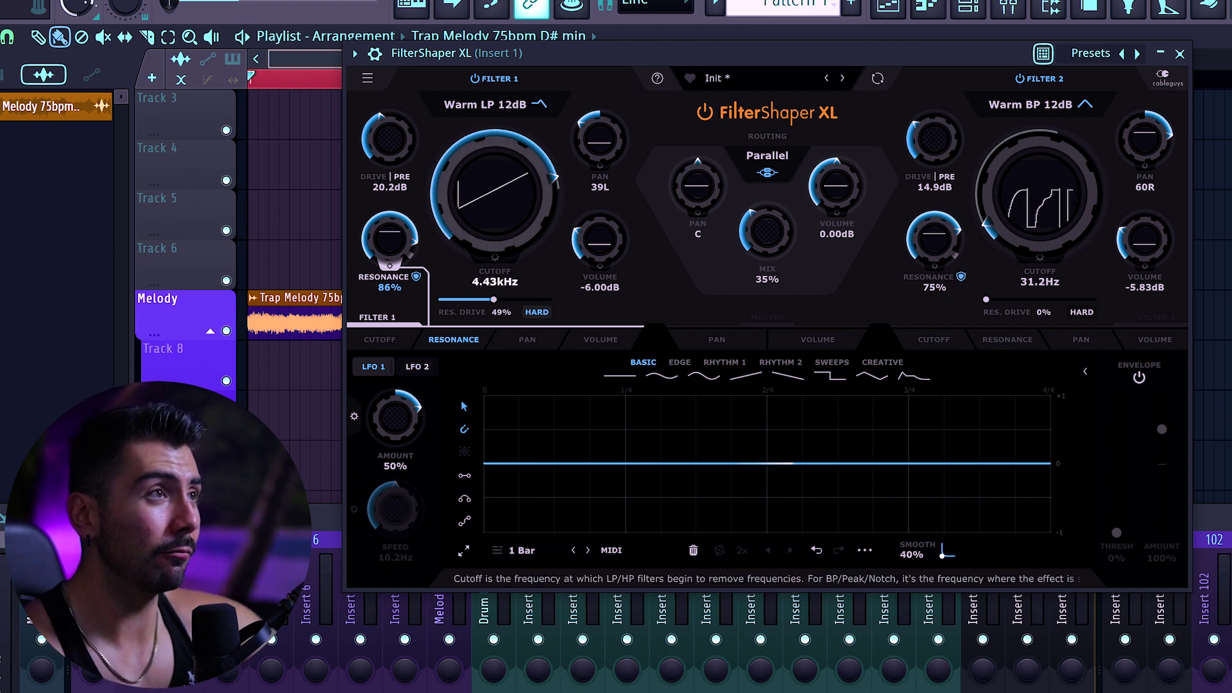
- Show Filter 1's cutoff LFOs and open the modulation editor for LFO 1's amount
click(380, 339)
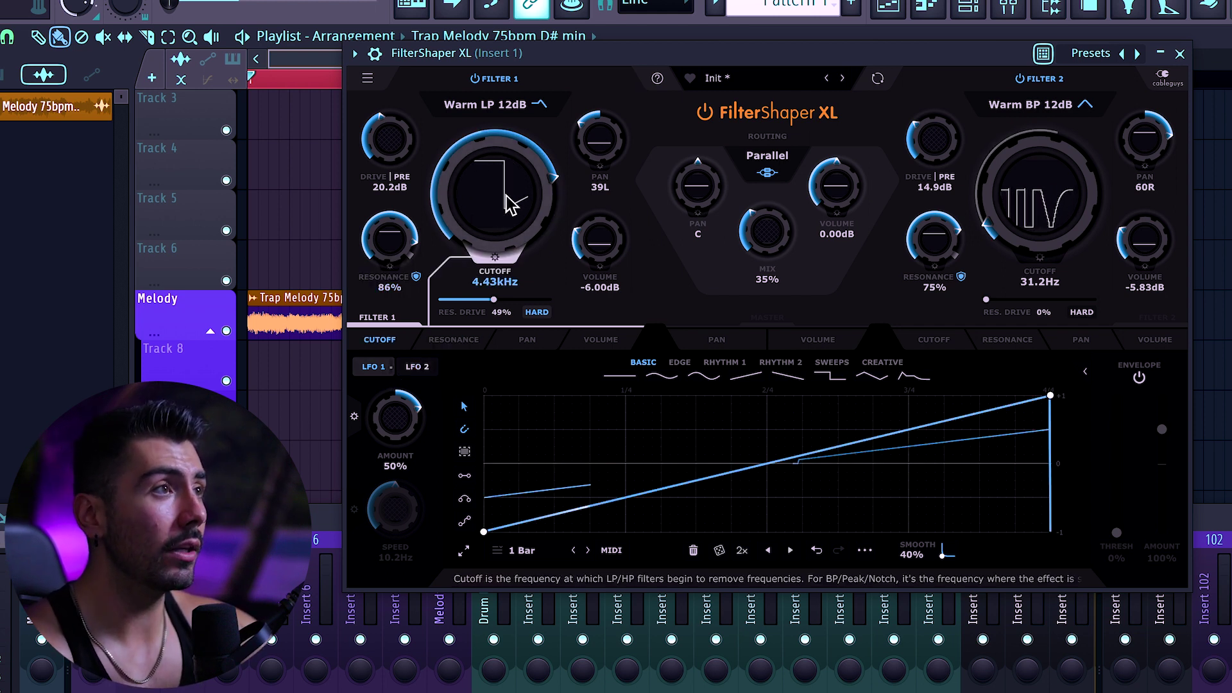
click(418, 367)
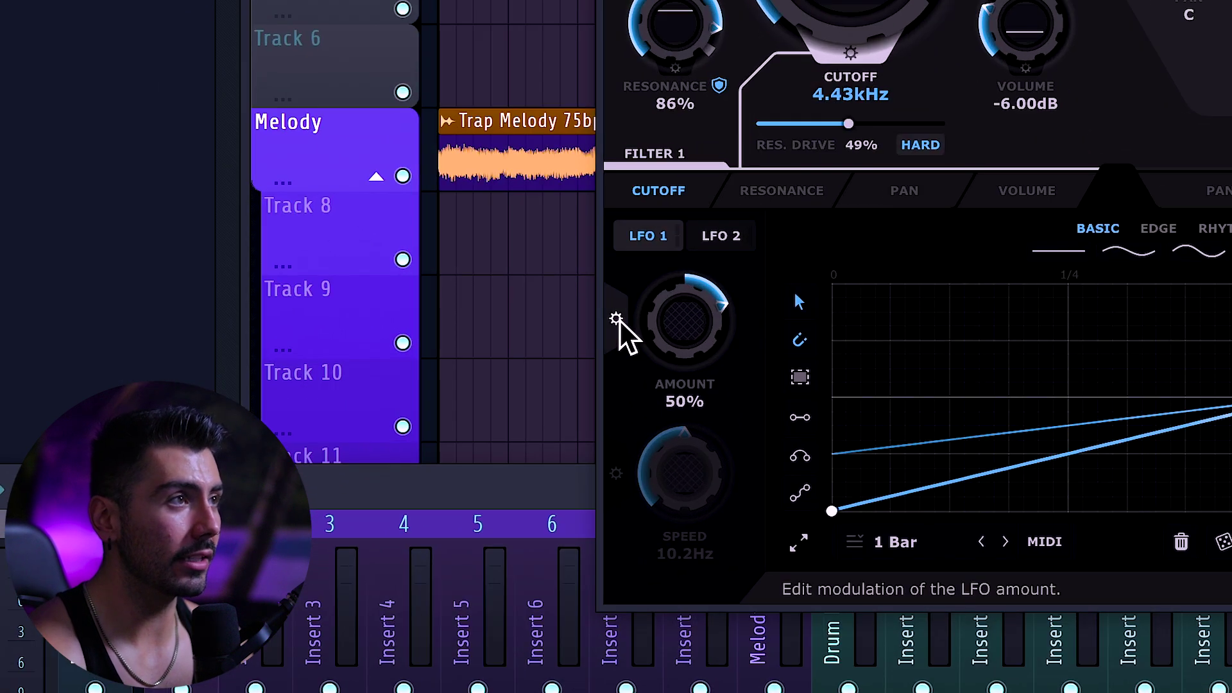
click(617, 319)
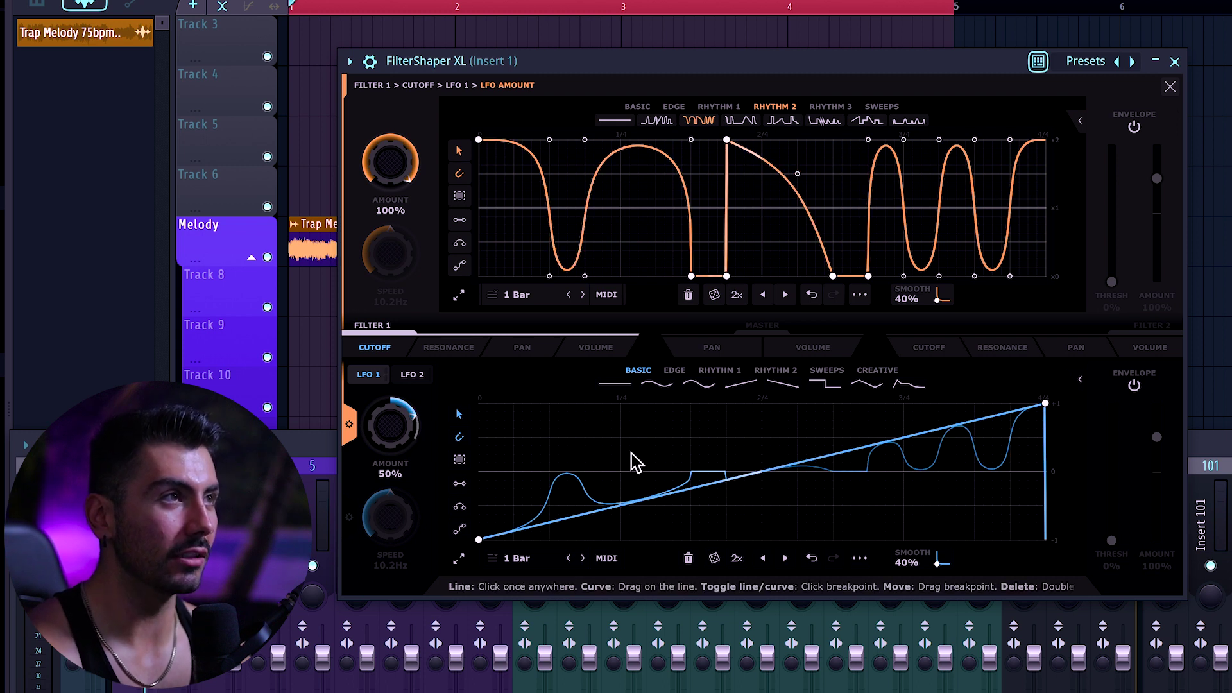
- Try Rhythm 2 and Sweeps shapes on the LFO 1 amount modulation of Filter 1's cutoff during playback
key(space)
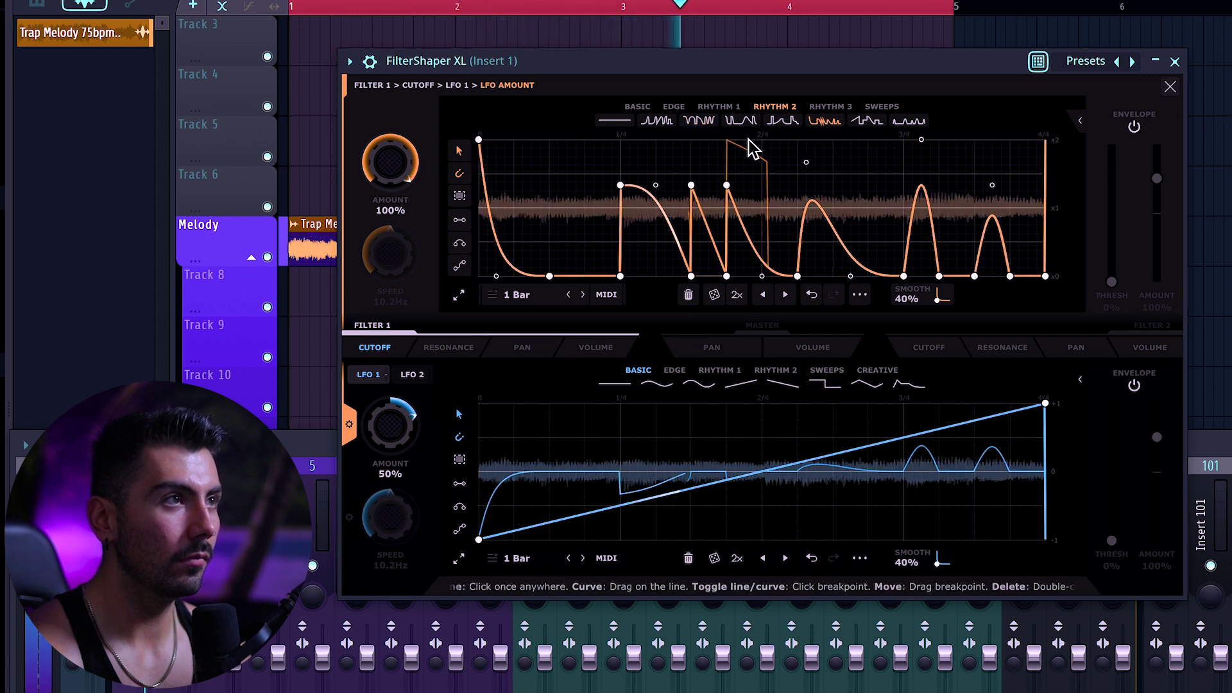
click(704, 122)
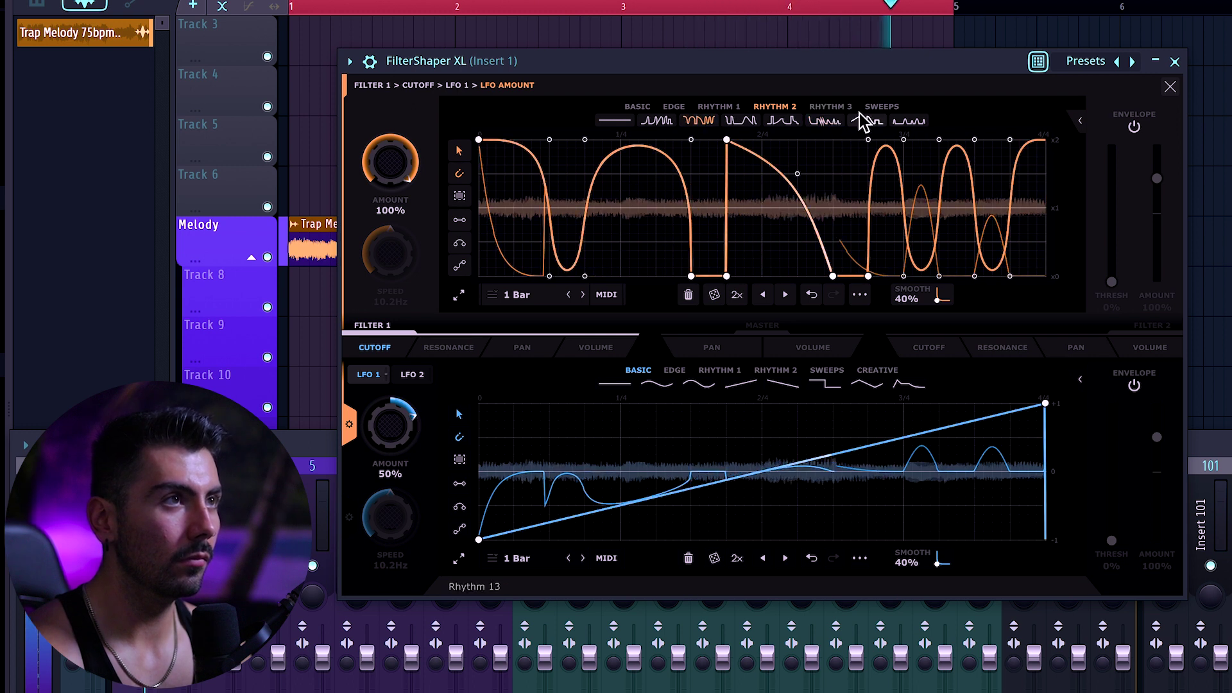
click(880, 107)
click(783, 120)
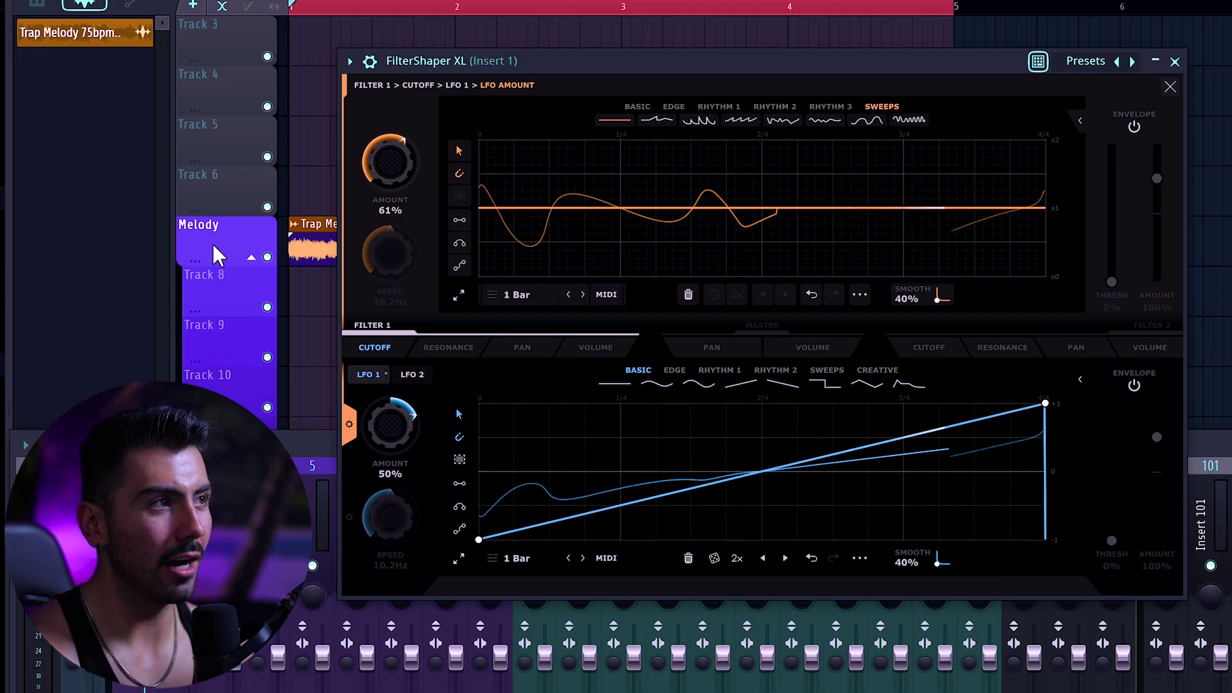
- Review Filter 1's resonance modulation and available filter types, and examine Filter 2's cutoff LFO and its amount modulation
click(481, 351)
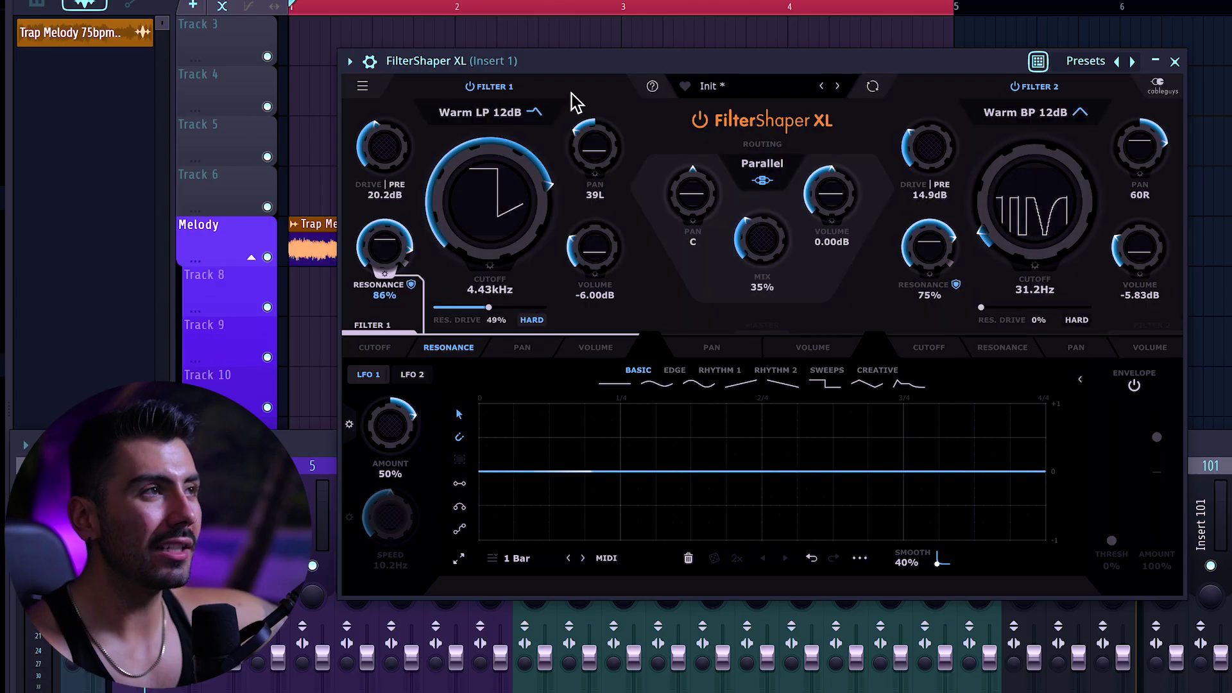
click(498, 113)
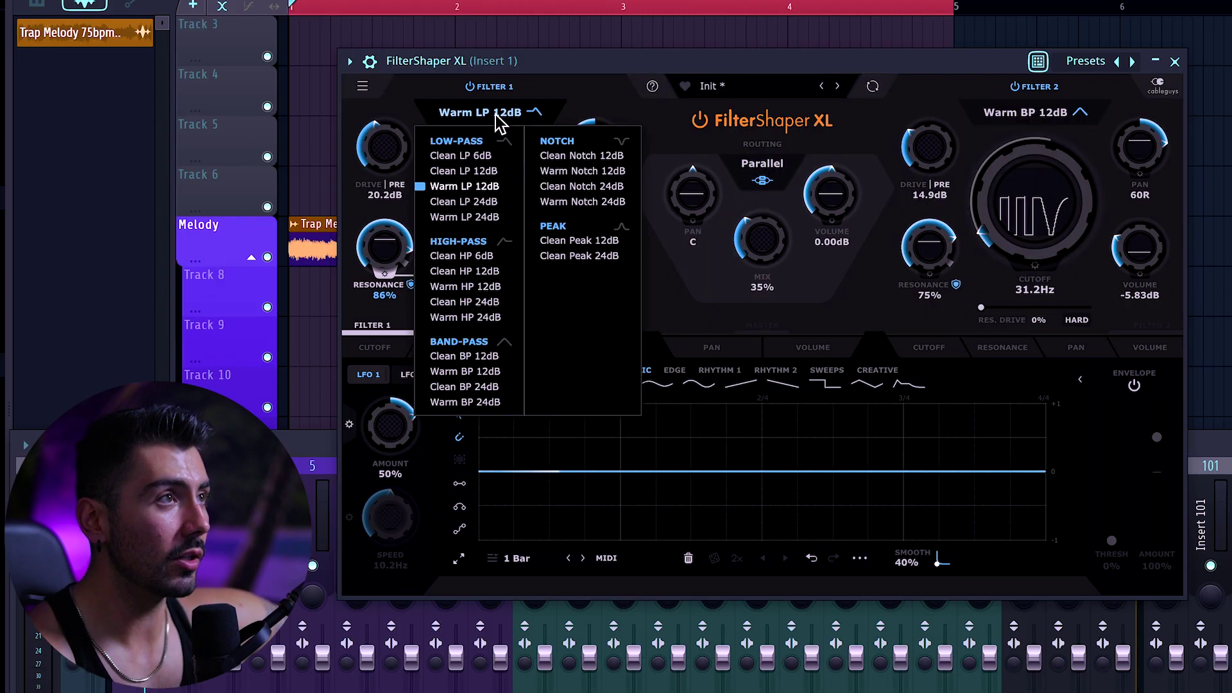
click(499, 122)
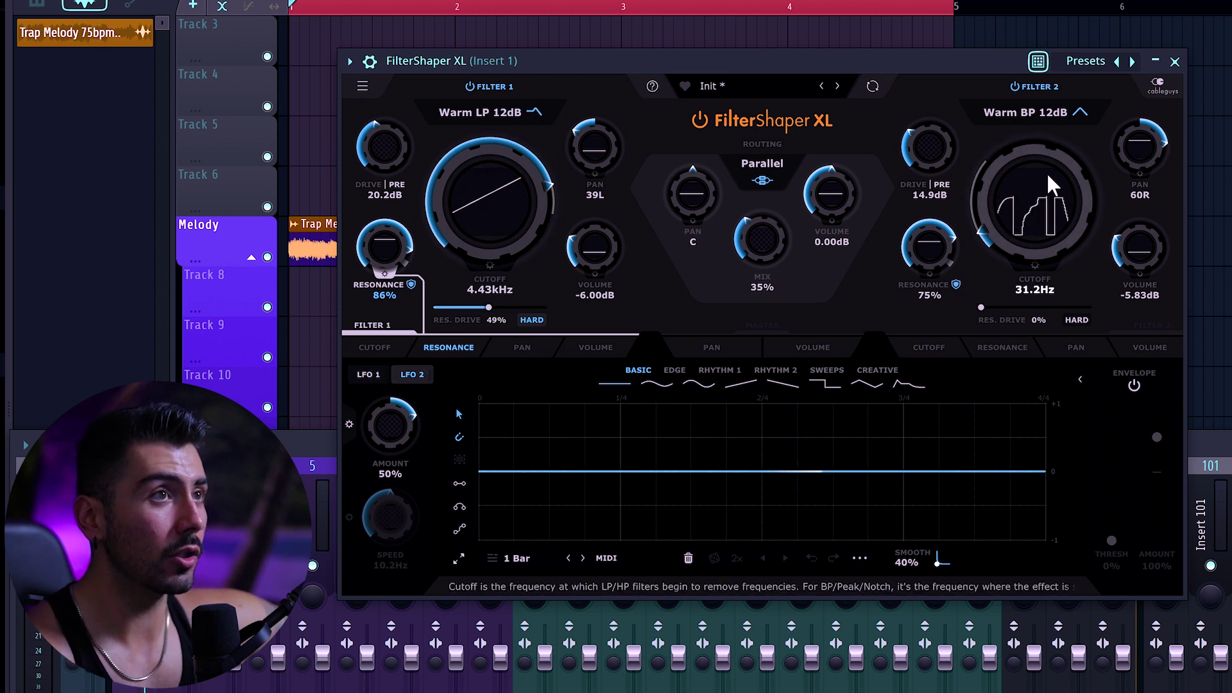
click(1034, 265)
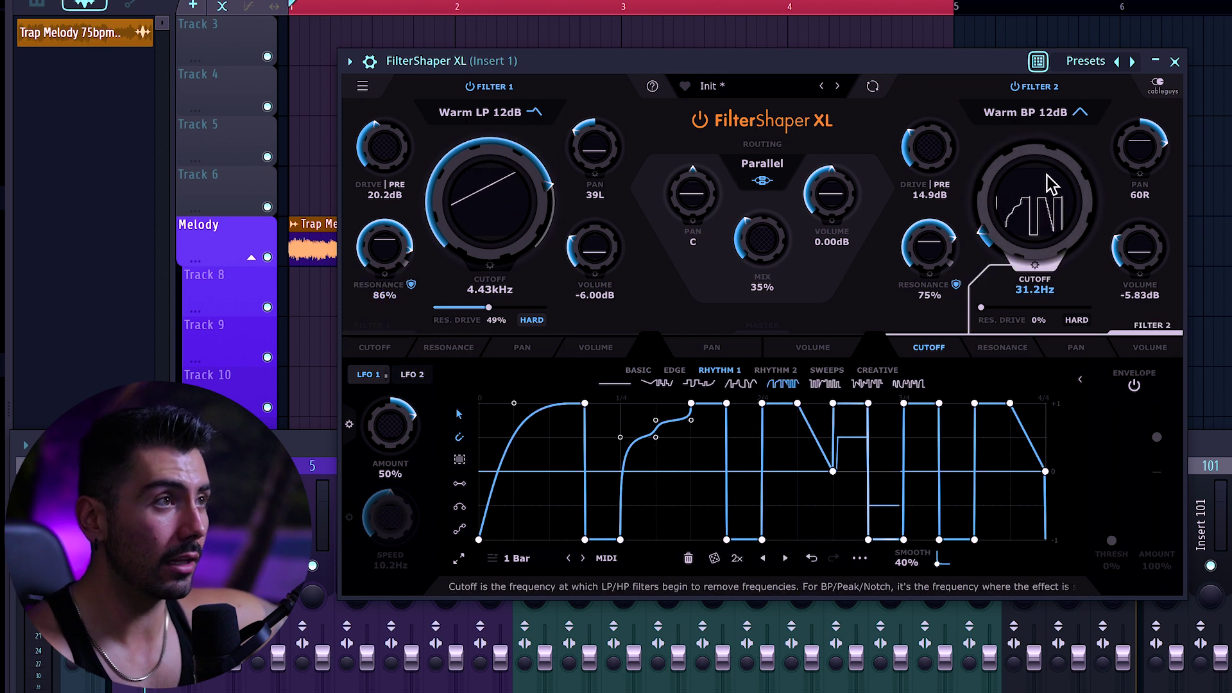
click(350, 424)
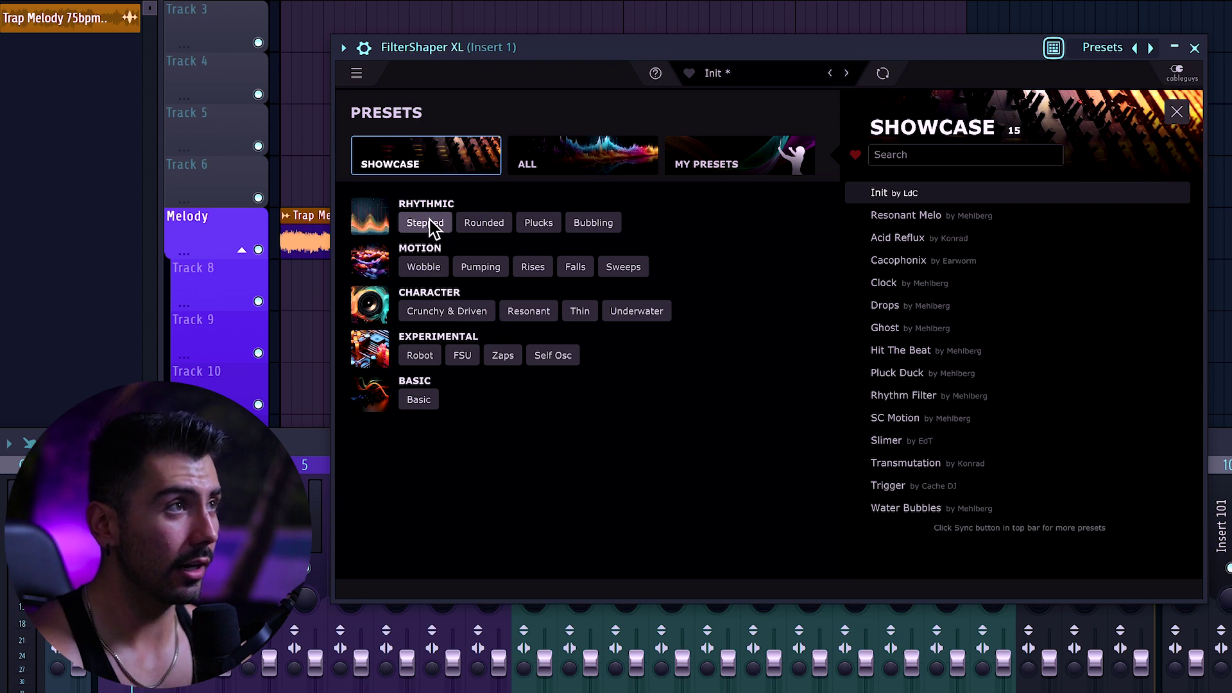
- Audition the Stepped presets Gate Runner, 2 Bar 8th Gate, 2 Bar Rhythm Fill MIDI, Air Force One and Bassline Seq
click(429, 225)
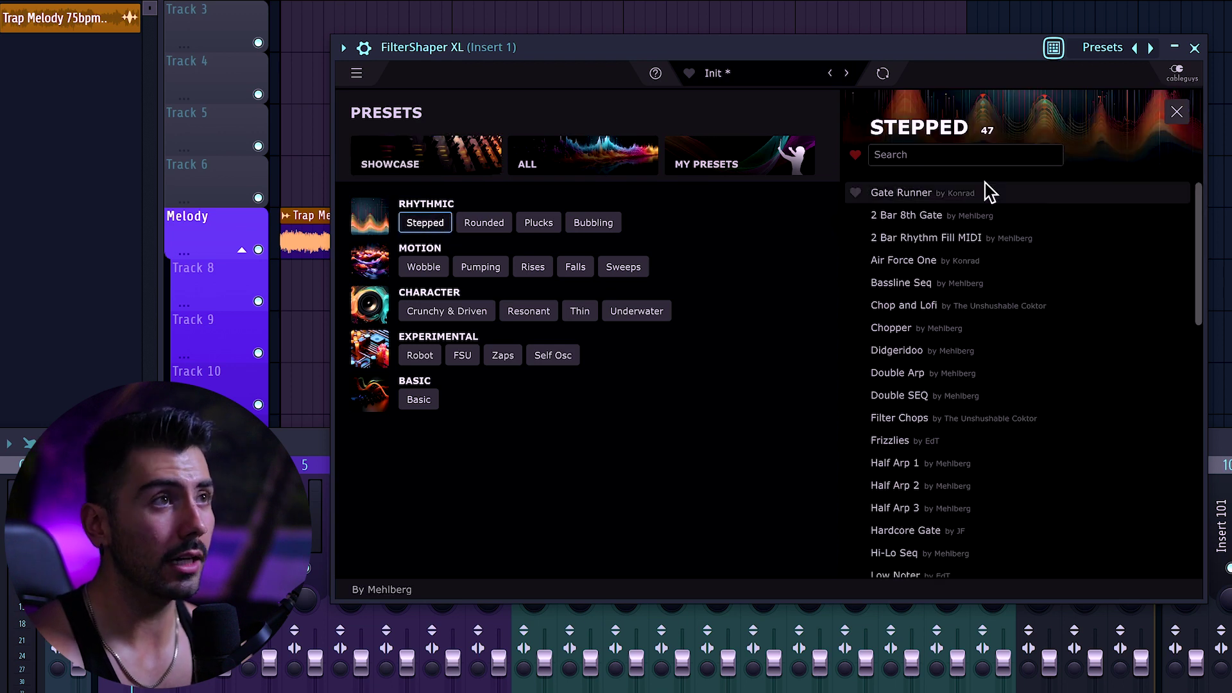
click(916, 197)
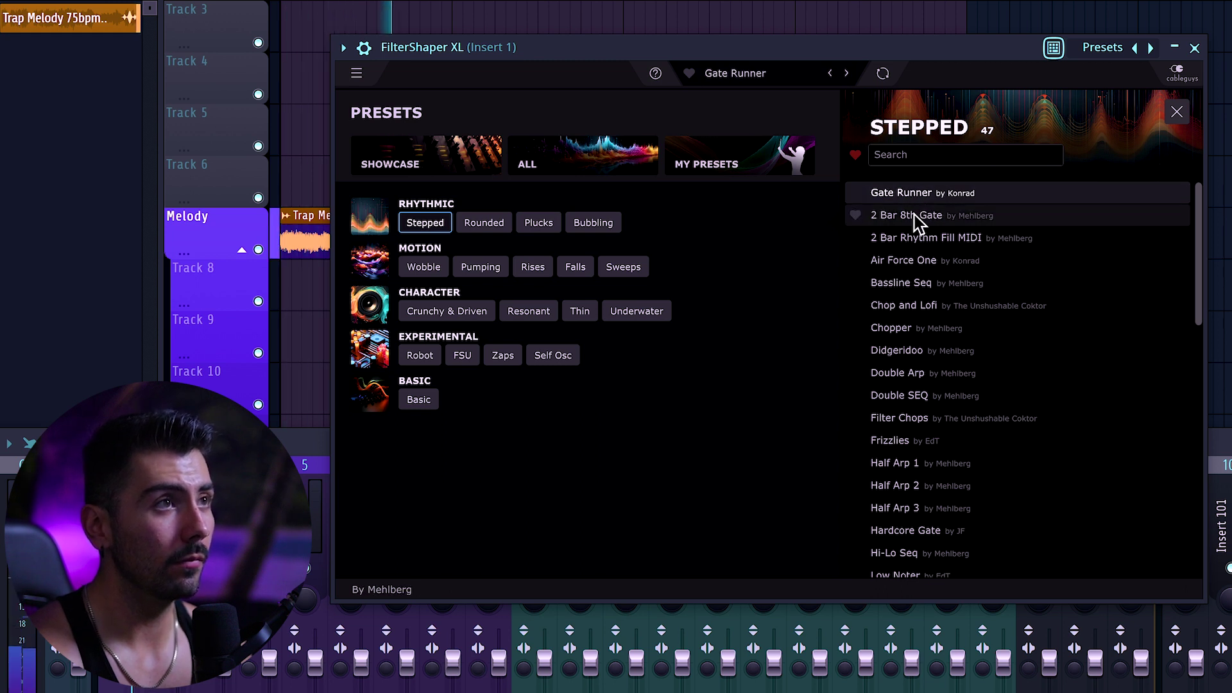
click(914, 215)
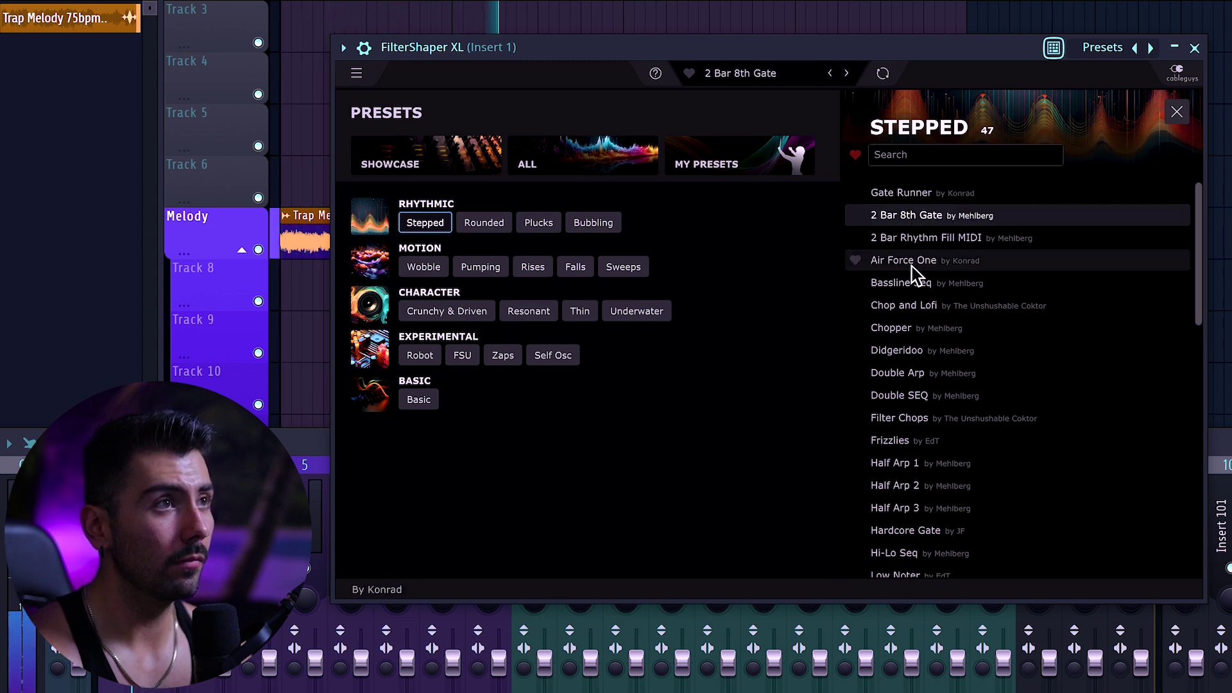
click(915, 239)
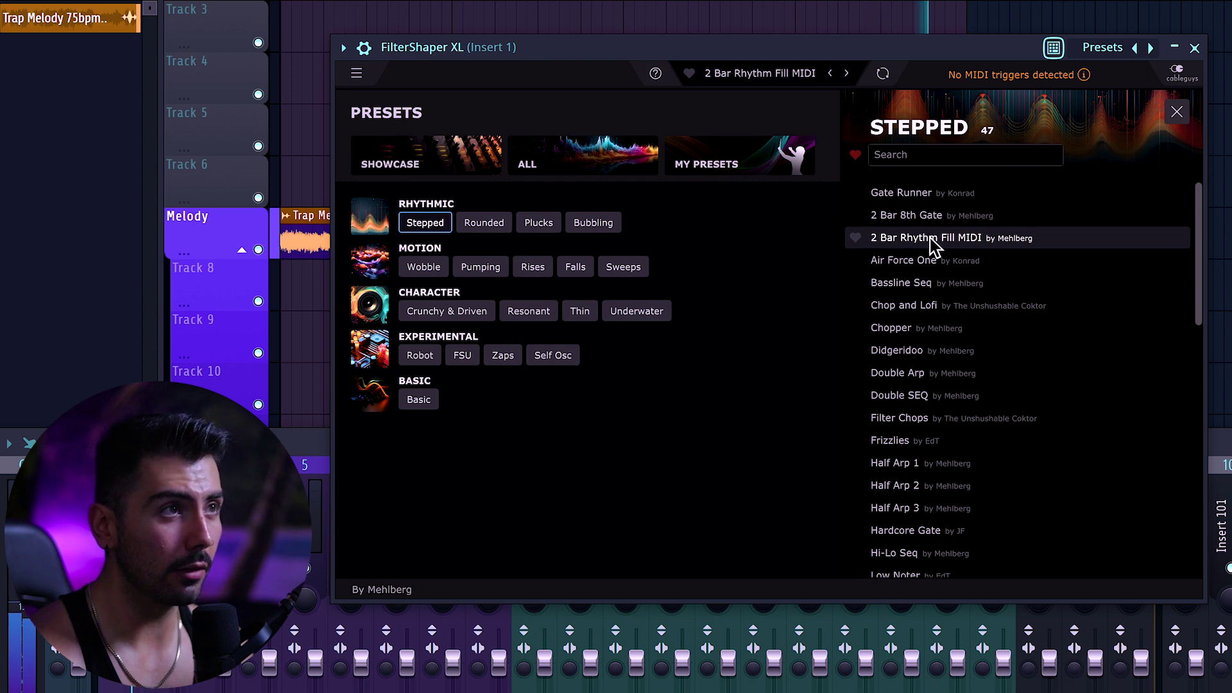
click(927, 260)
click(926, 284)
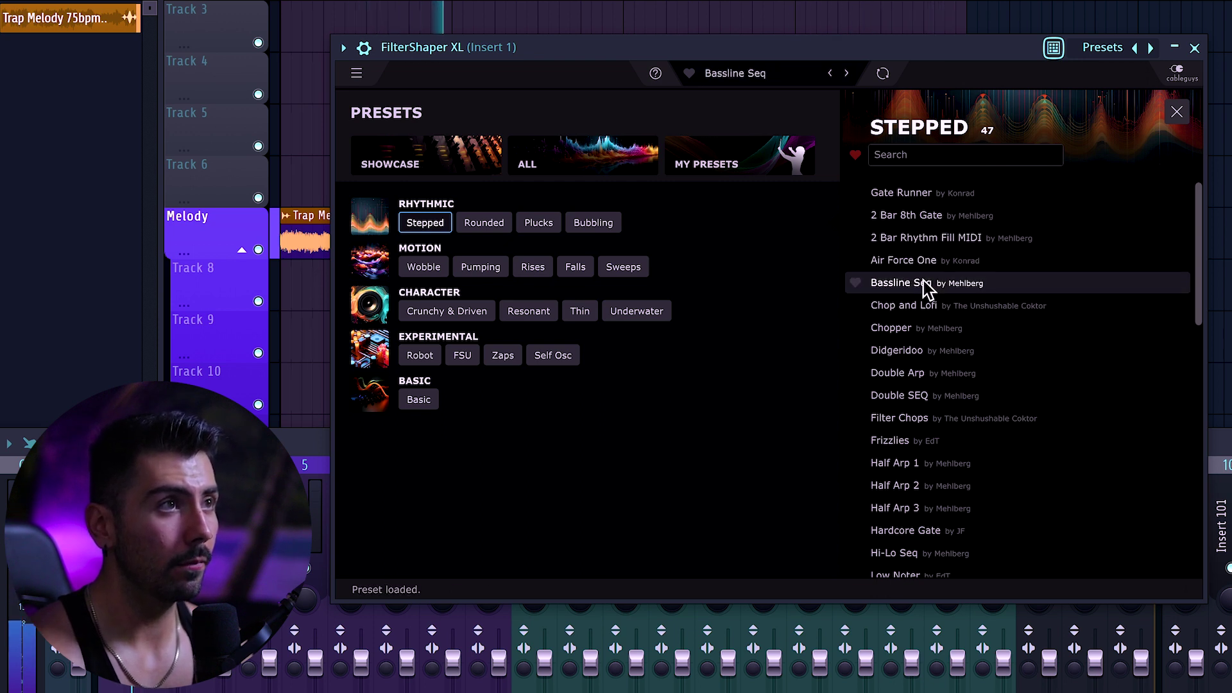
- Audition the Stepped presets Chop and Lofi, Chopper, Didgeridoo and Half Arp 1 during playback
click(916, 307)
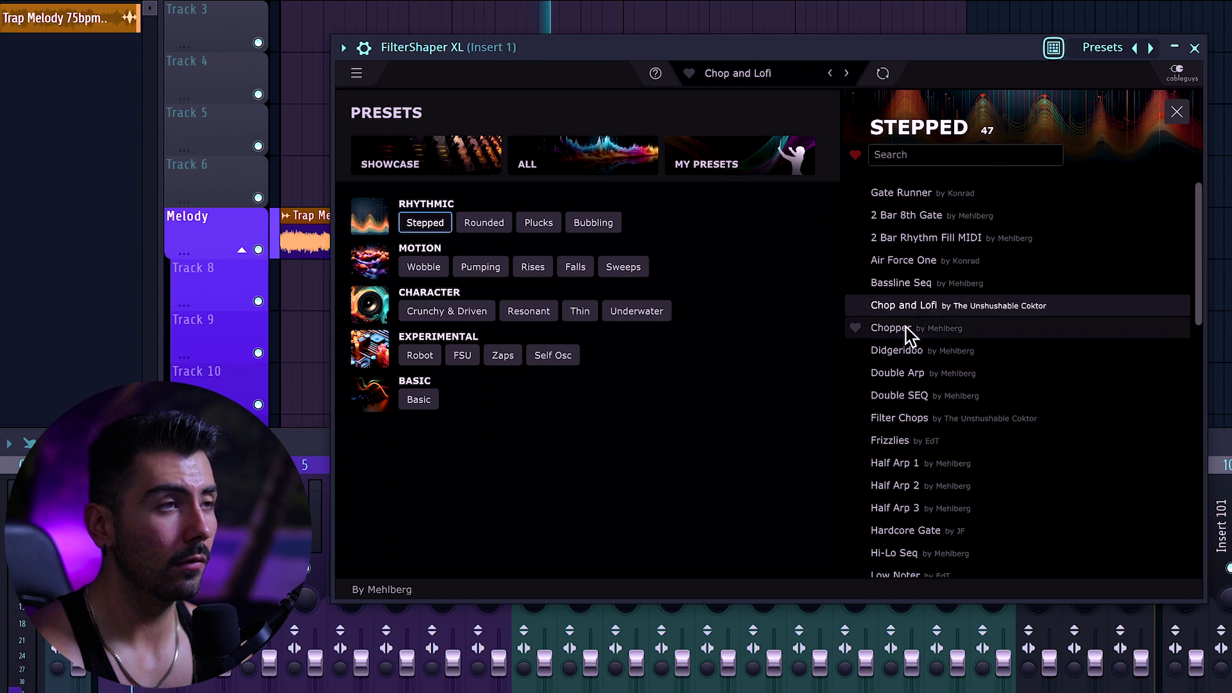
click(907, 330)
scroll(924, 321, down, 3)
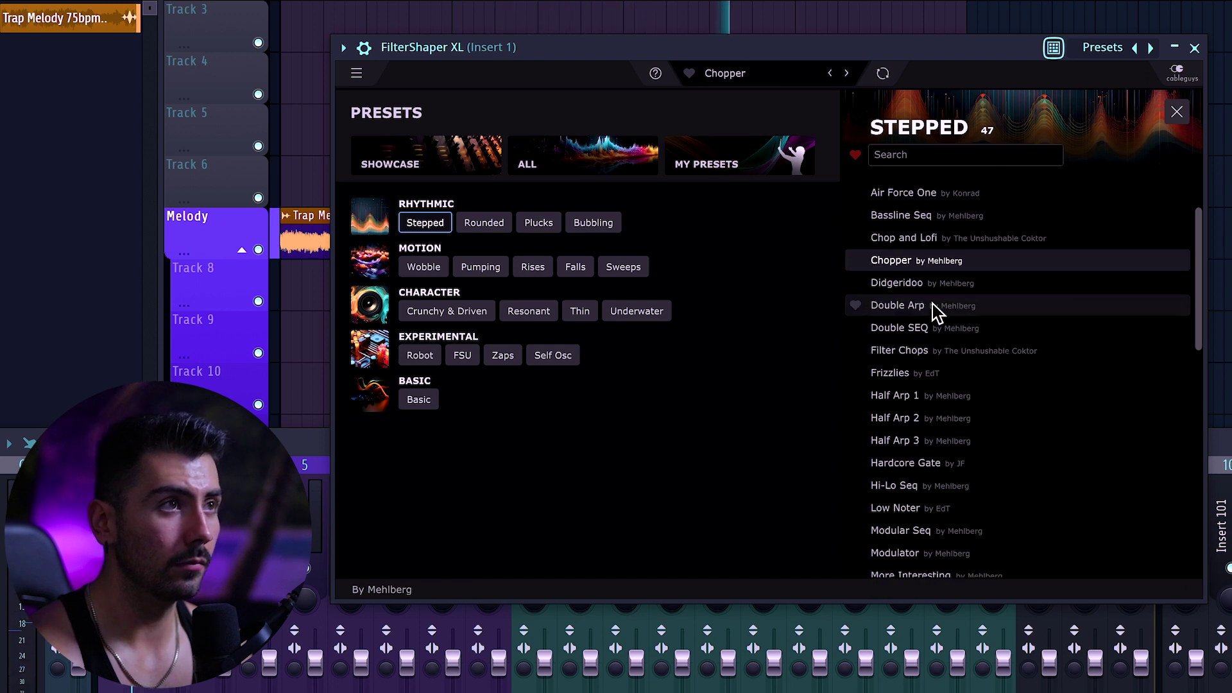
click(911, 284)
click(922, 396)
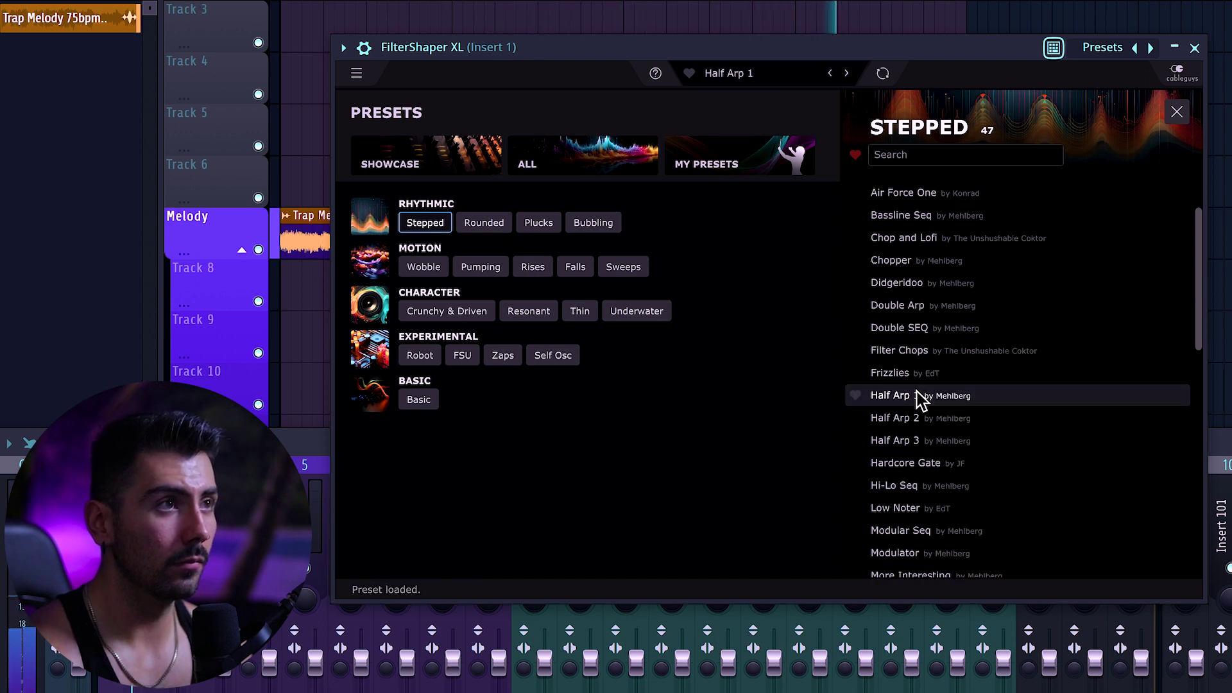
scroll(927, 379, down, 2)
scroll(912, 373, down, 3)
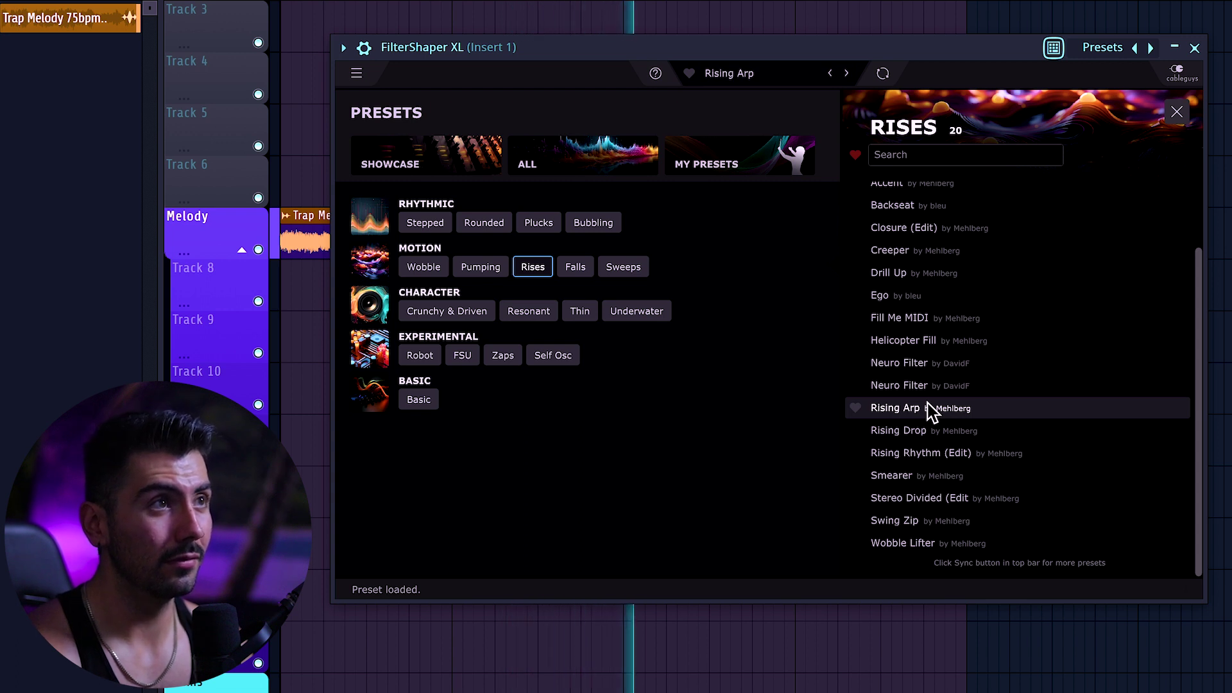
- Audition Rising Drop from the Rises presets, and load Panning Sweeper from the Sweeps presets
click(910, 431)
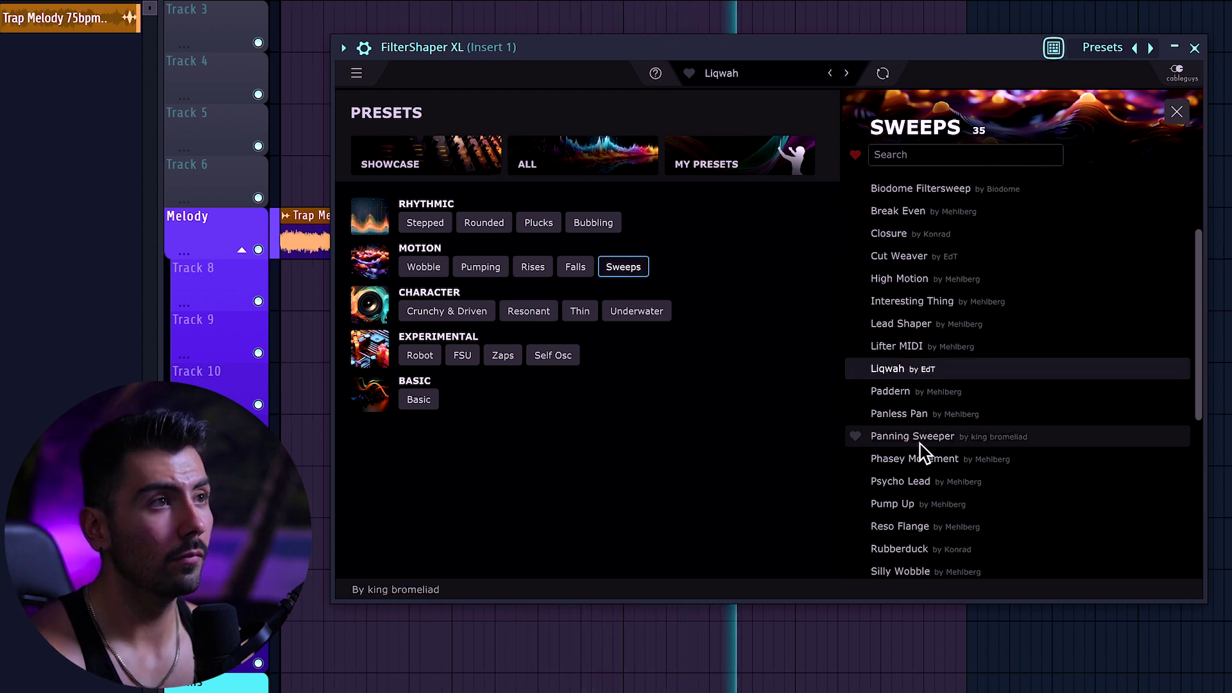
click(919, 442)
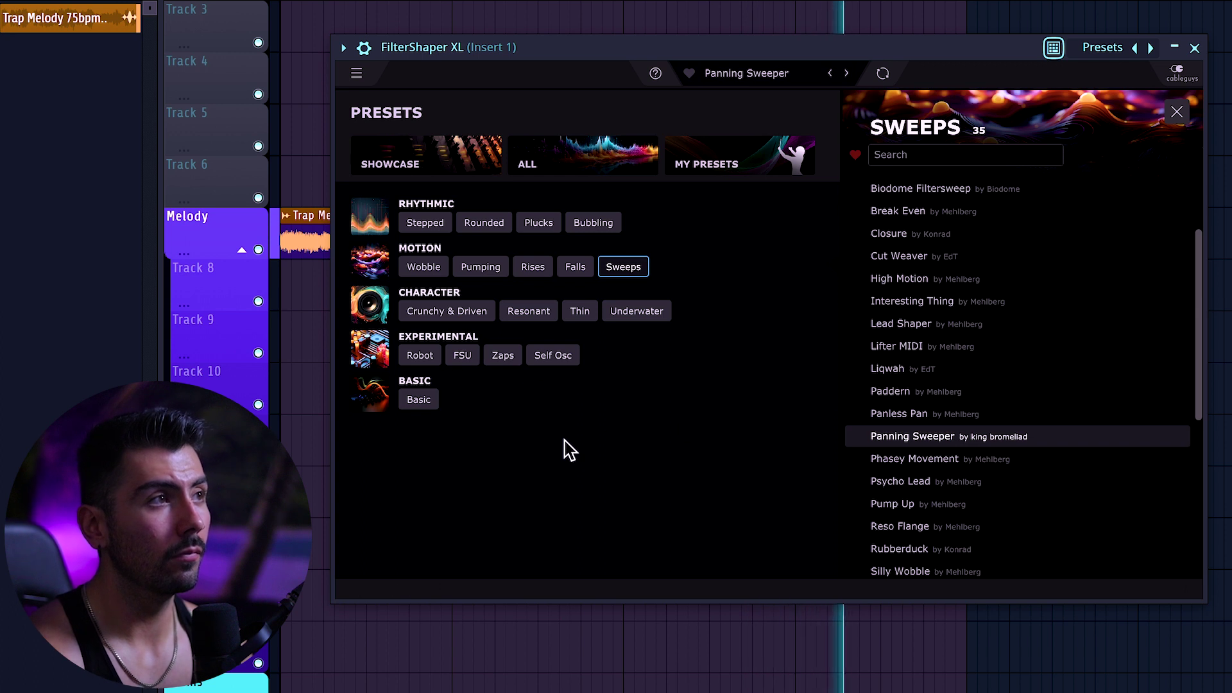
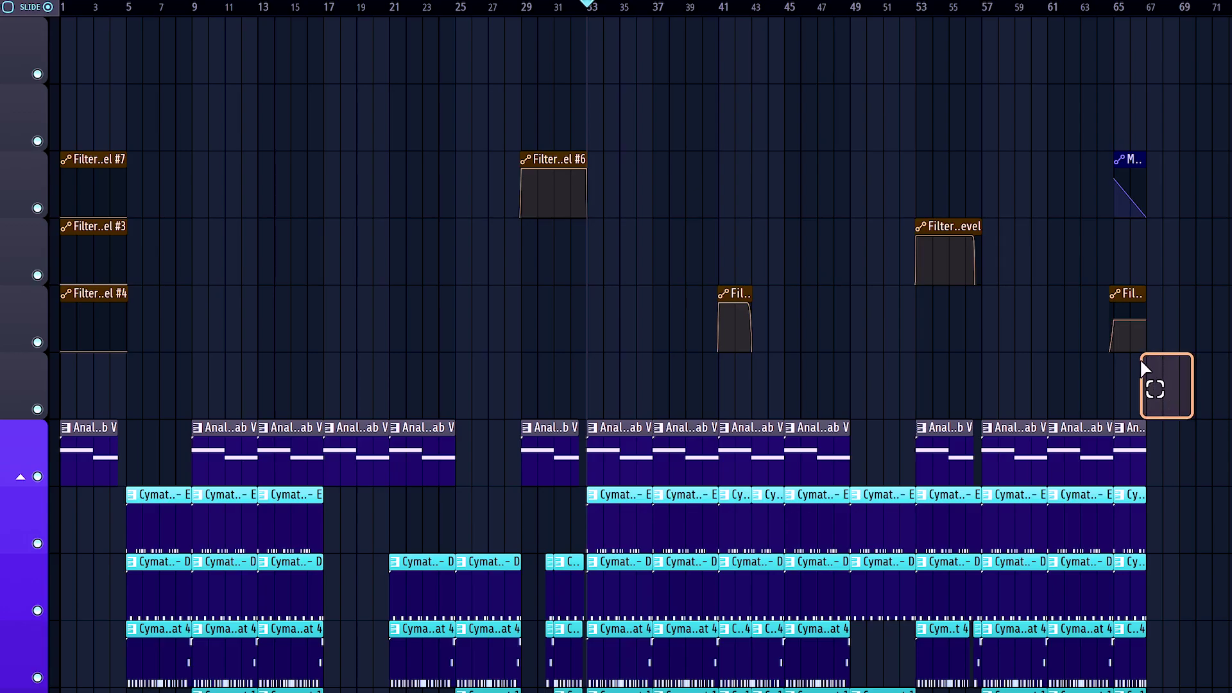
- Highlight the automation clips above the melody tracks, and play the looped section from bar 33 with the Catalyst sequencer open
drag(1143, 367, 61, 86)
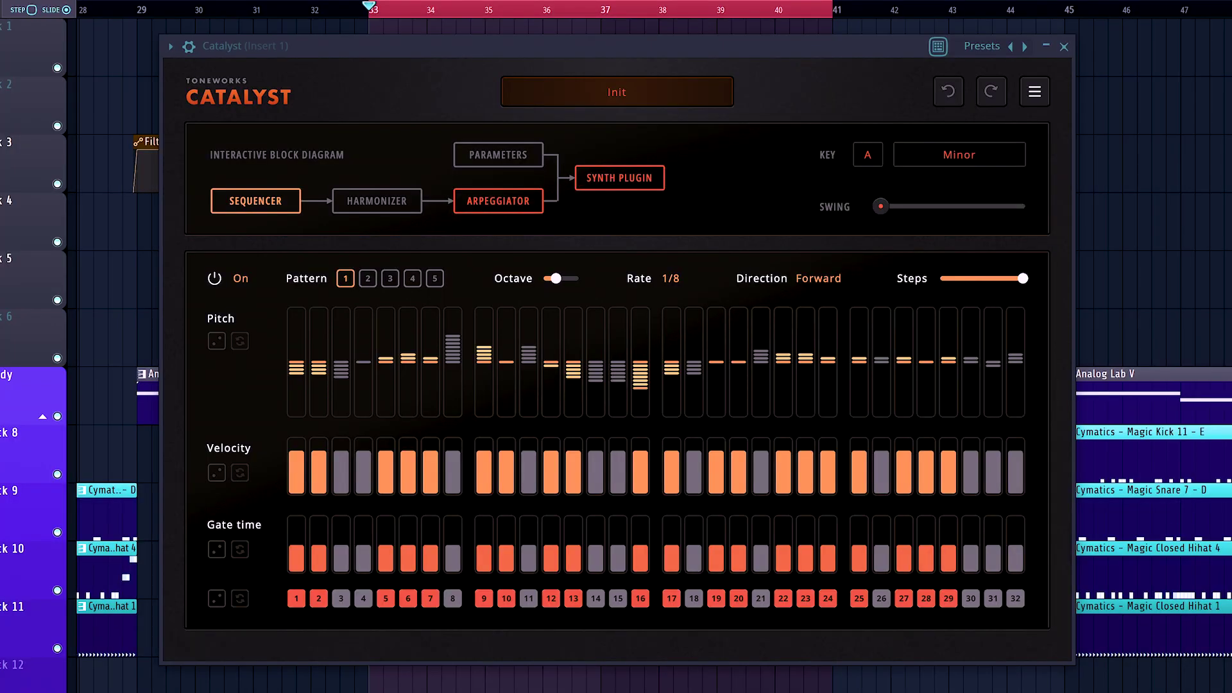
key(space)
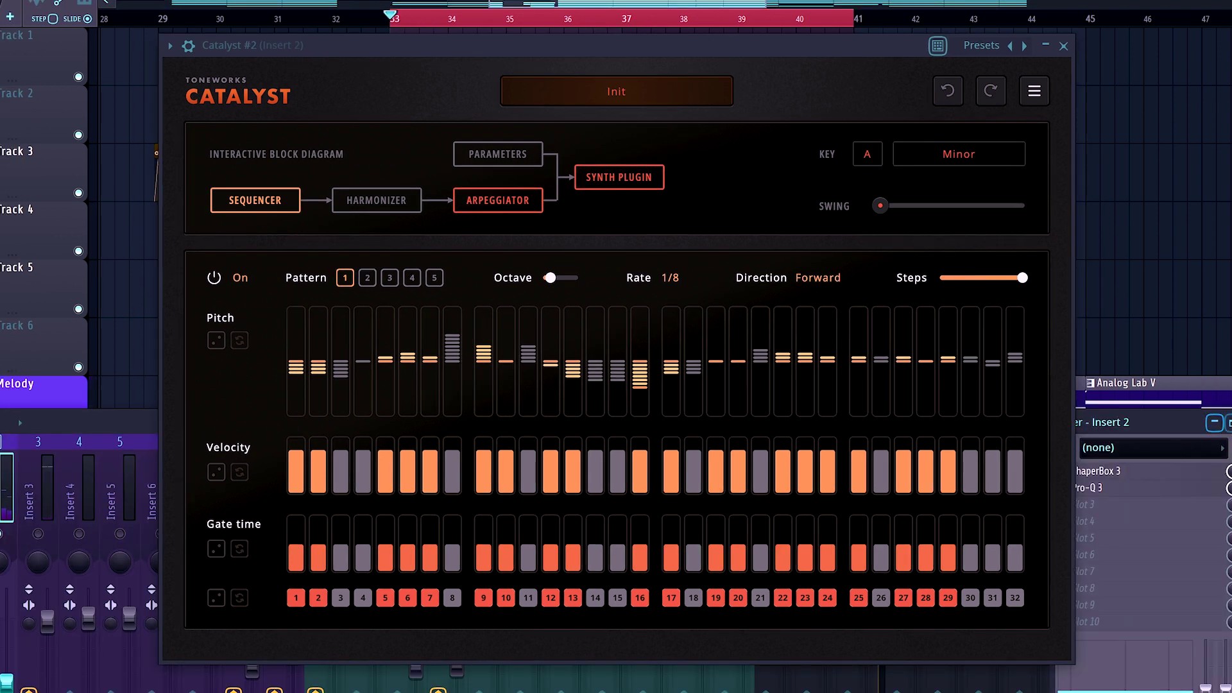
key(F9)
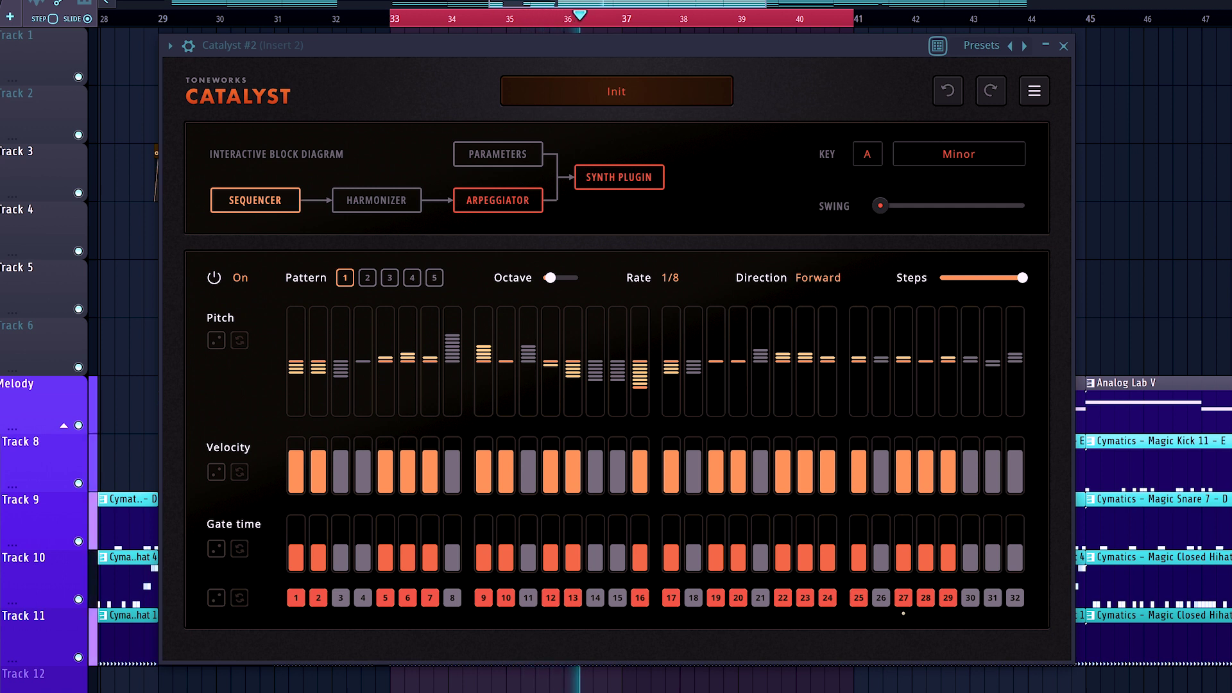
key(F9)
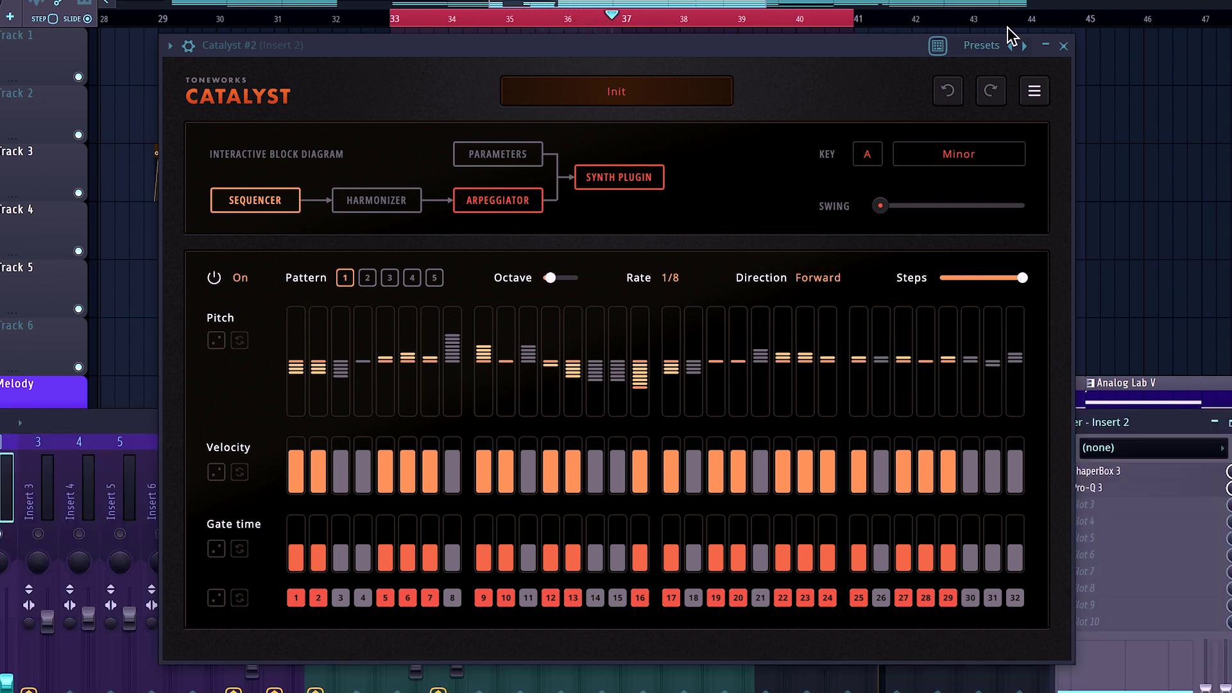
- Close the second Catalyst window and view the effect chains of Insert 1 and Insert 2 in the mixer
click(1063, 46)
click(112, 414)
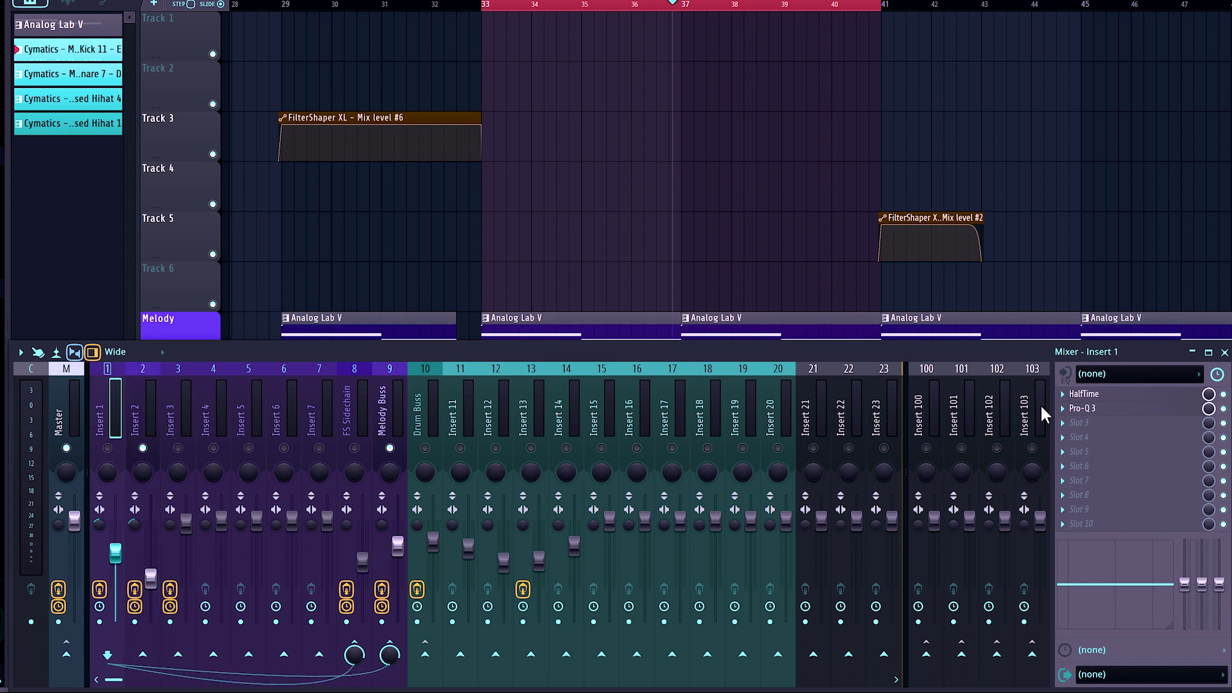
click(149, 394)
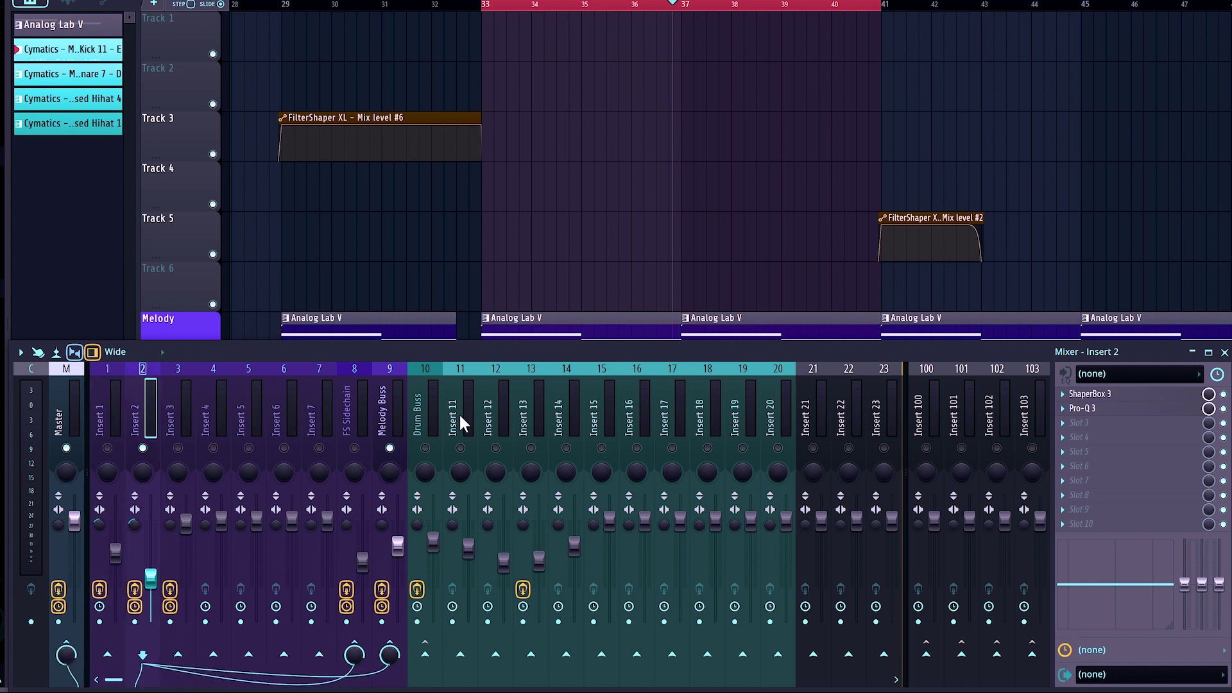
- Open ShaperBox 3 on Insert 2, review its Filter, Pan and Width shapers, and close it
click(1102, 394)
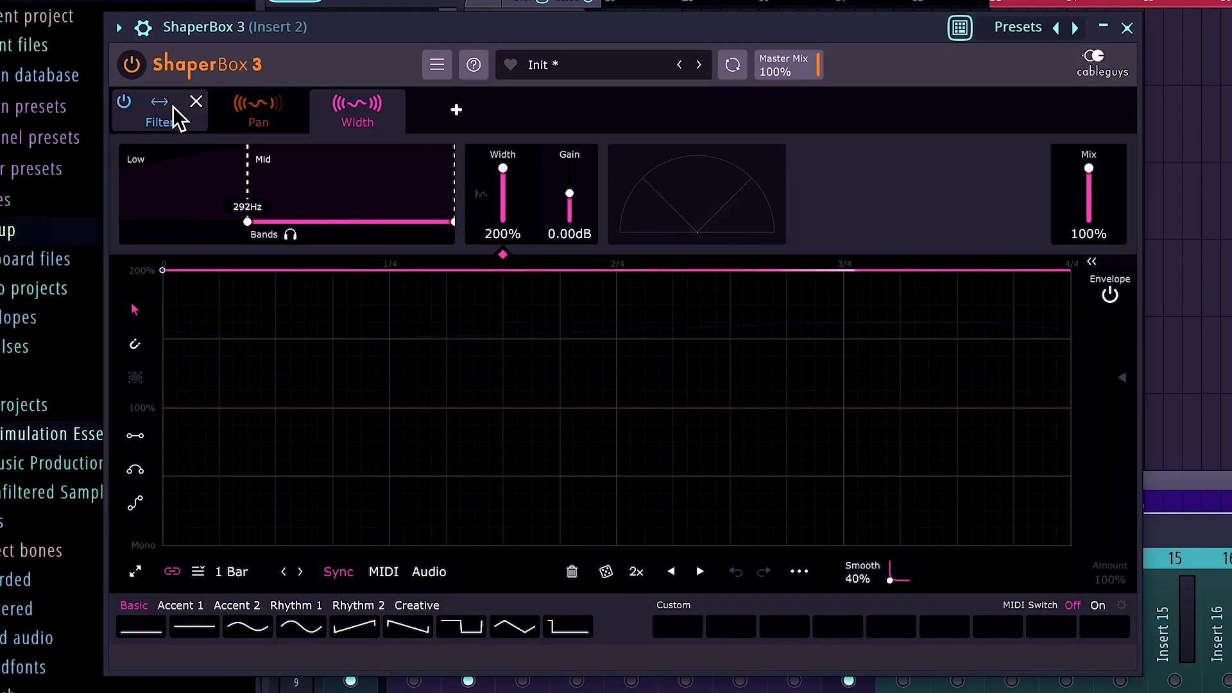
click(167, 119)
click(256, 118)
click(353, 117)
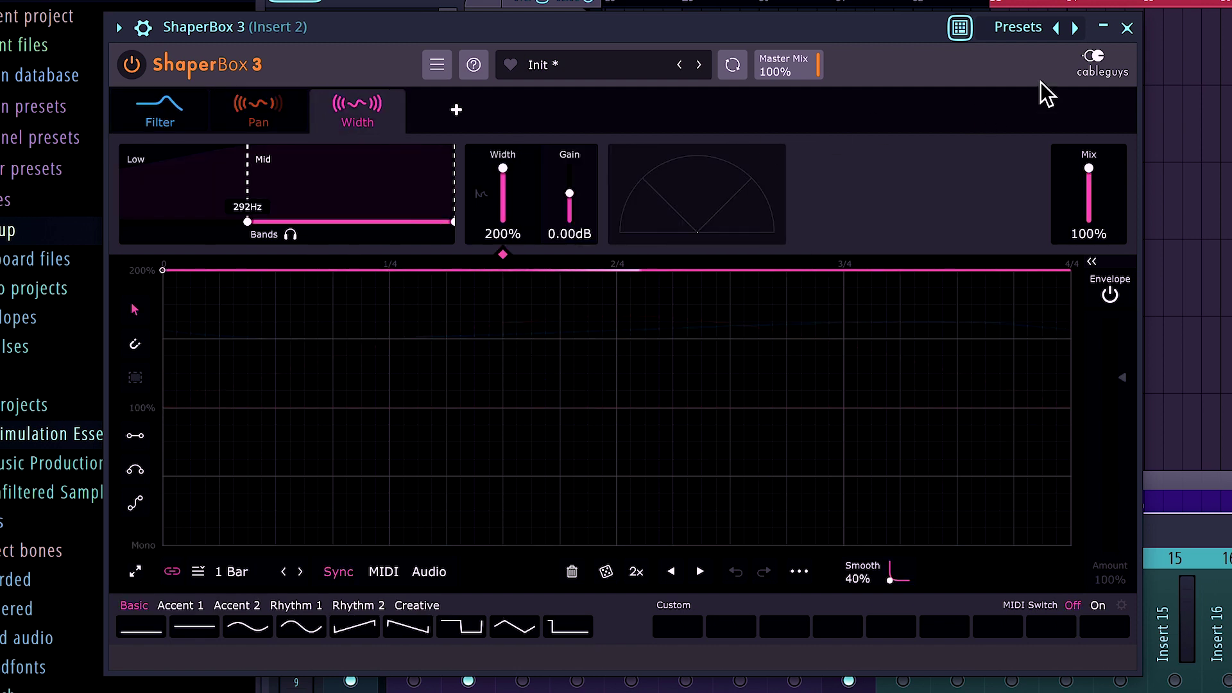
click(1128, 29)
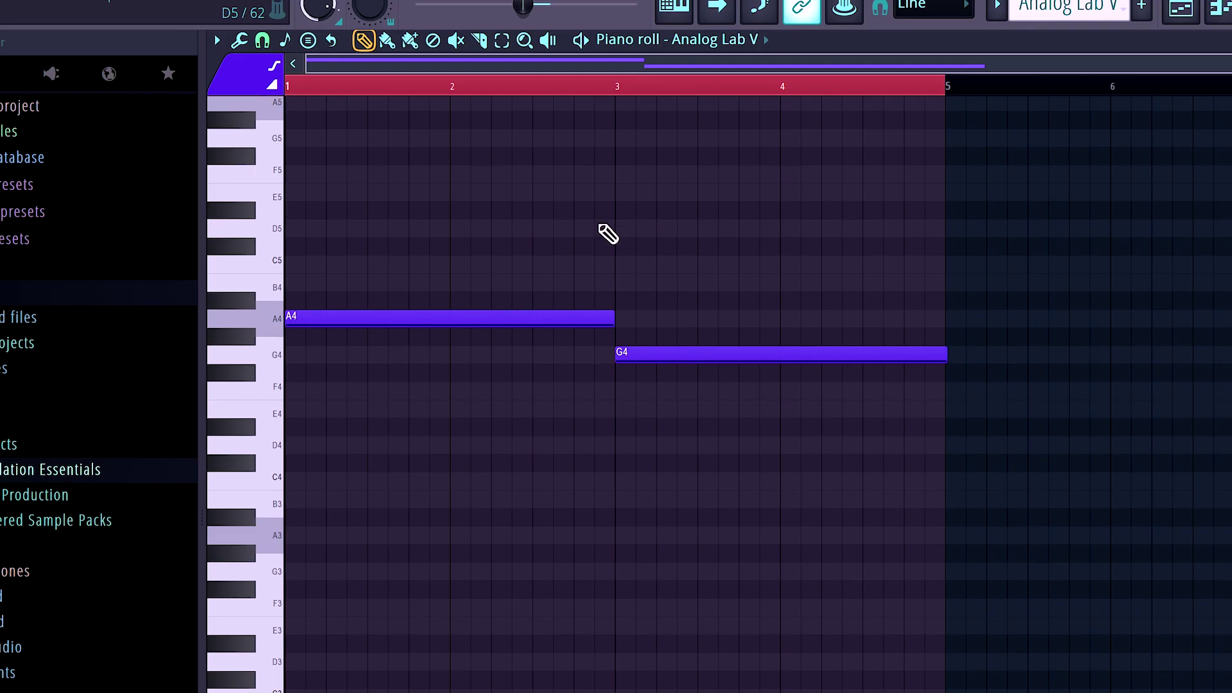
- Play the melody and audition the Insert 2 and Insert 3 layers in the mixer
key(space)
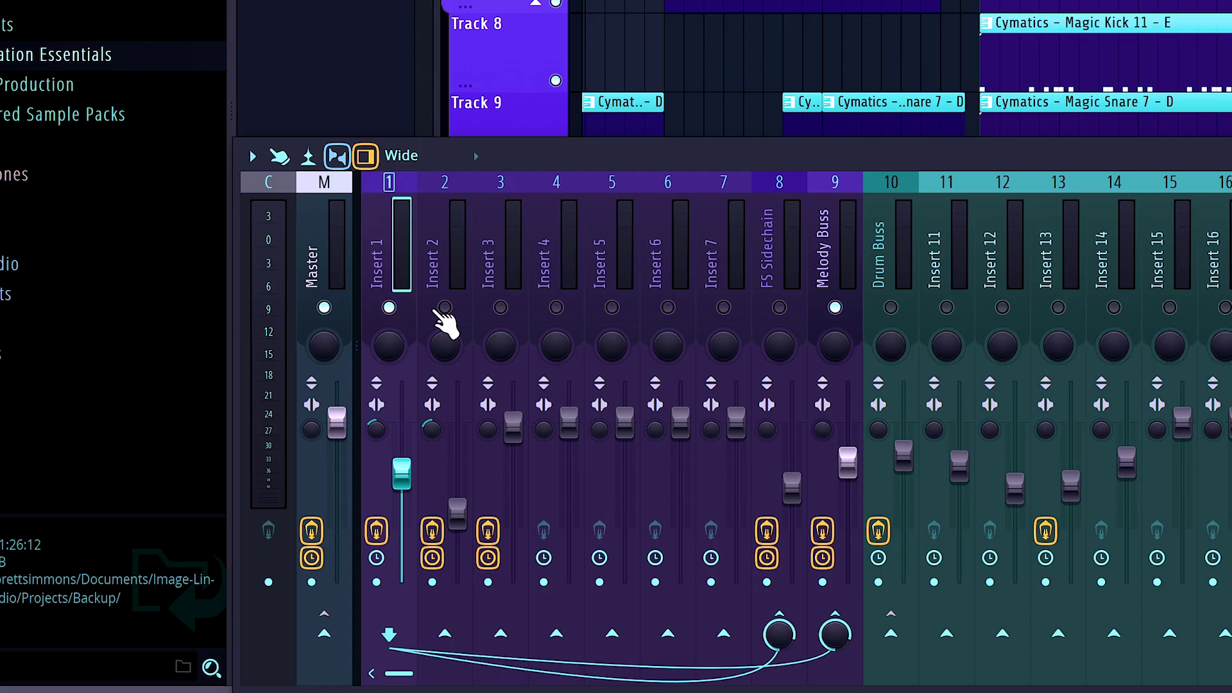
click(444, 308)
click(501, 307)
- Toggle FilterShaper XL on the FS Sidechain track, and open the third FilterShaper XL on the Master track
click(788, 260)
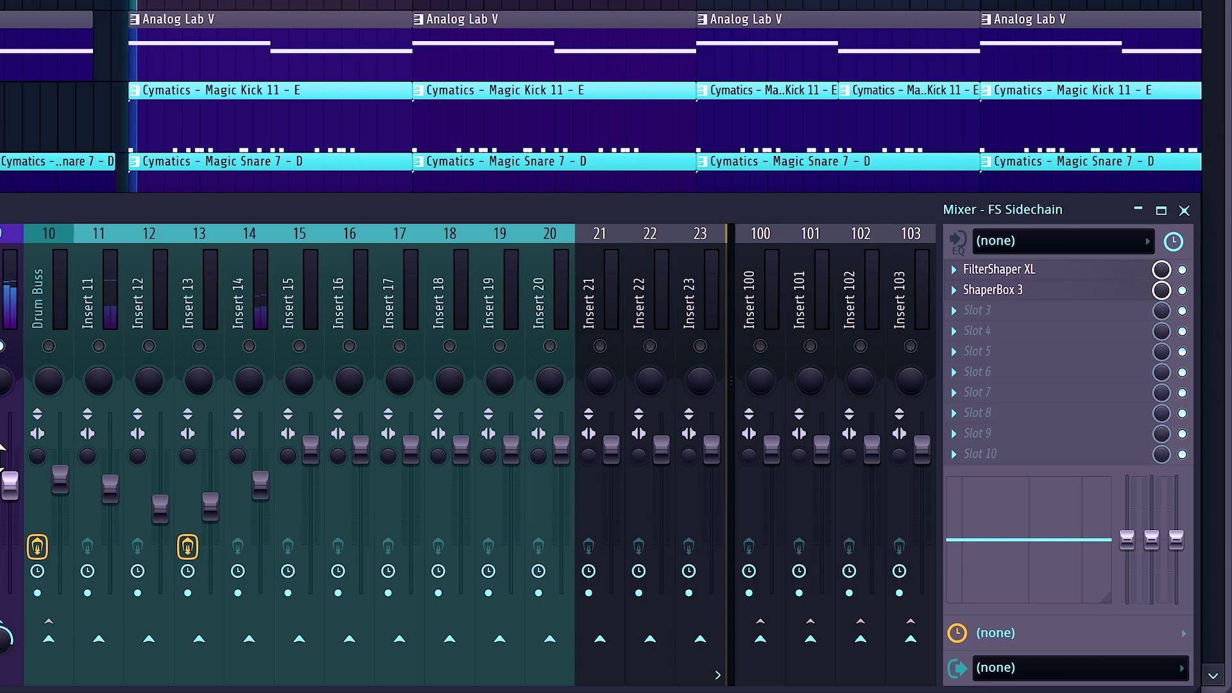
click(1183, 270)
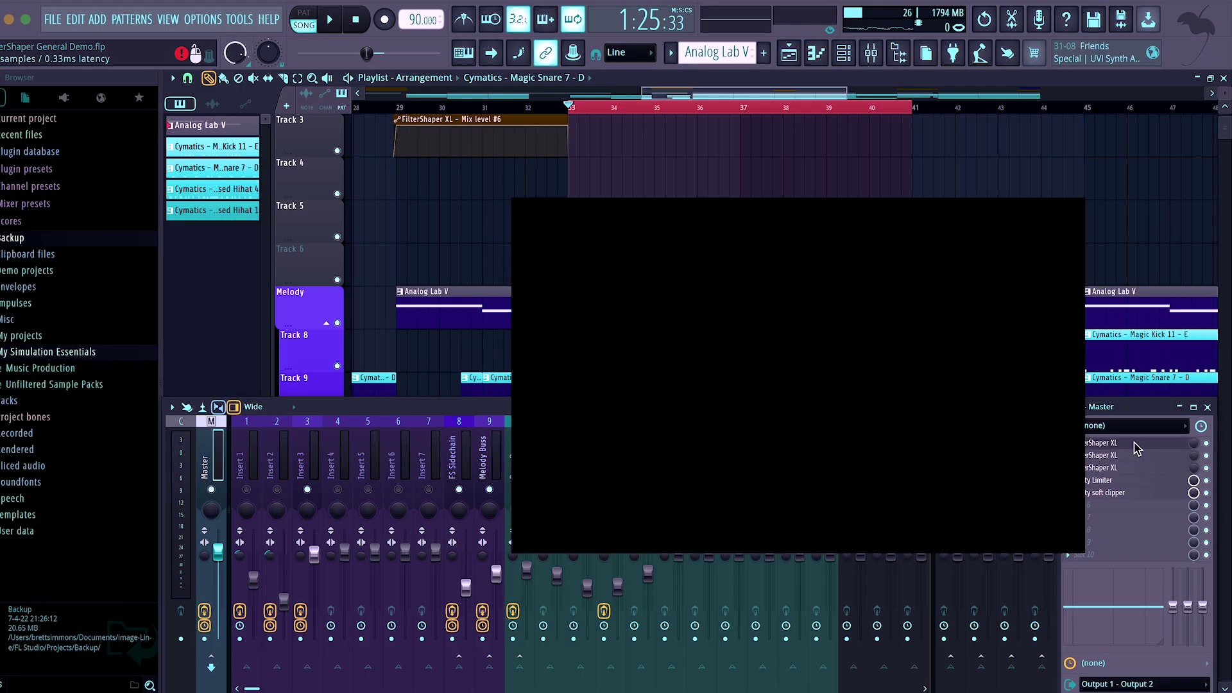
click(1128, 468)
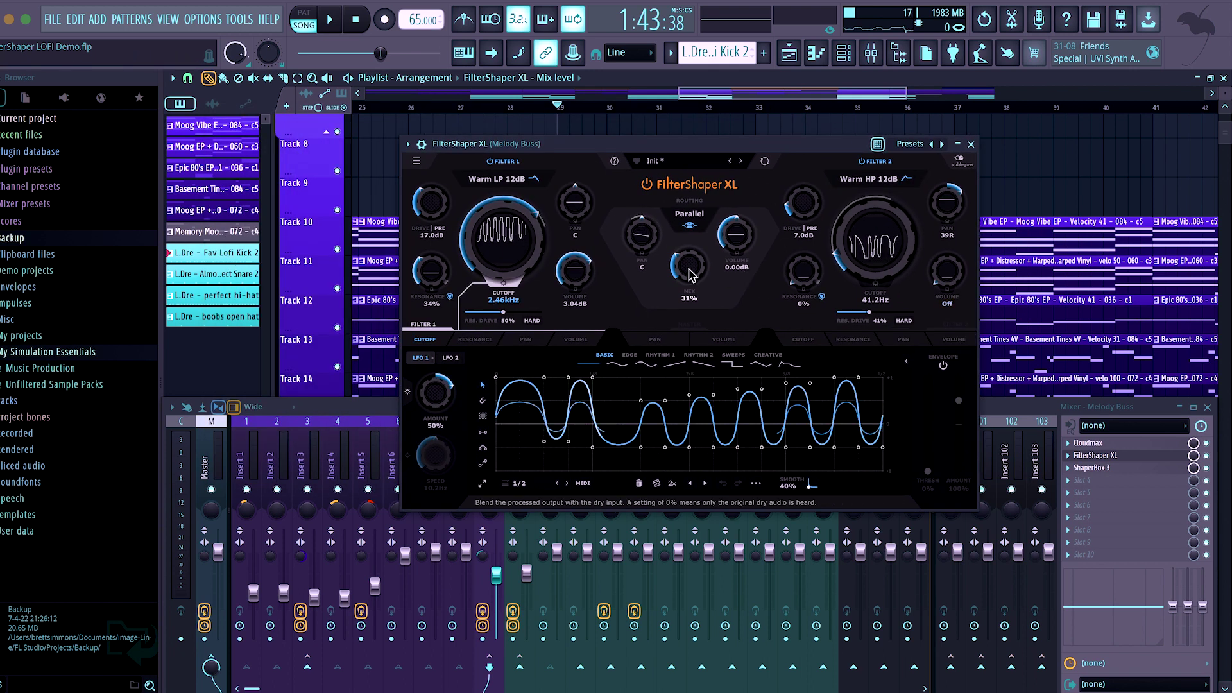
- Play the lo-fi section from bar 29 with the plugin window closed, and reopen FilterShaper XL on the Melody Buss
key(Escape)
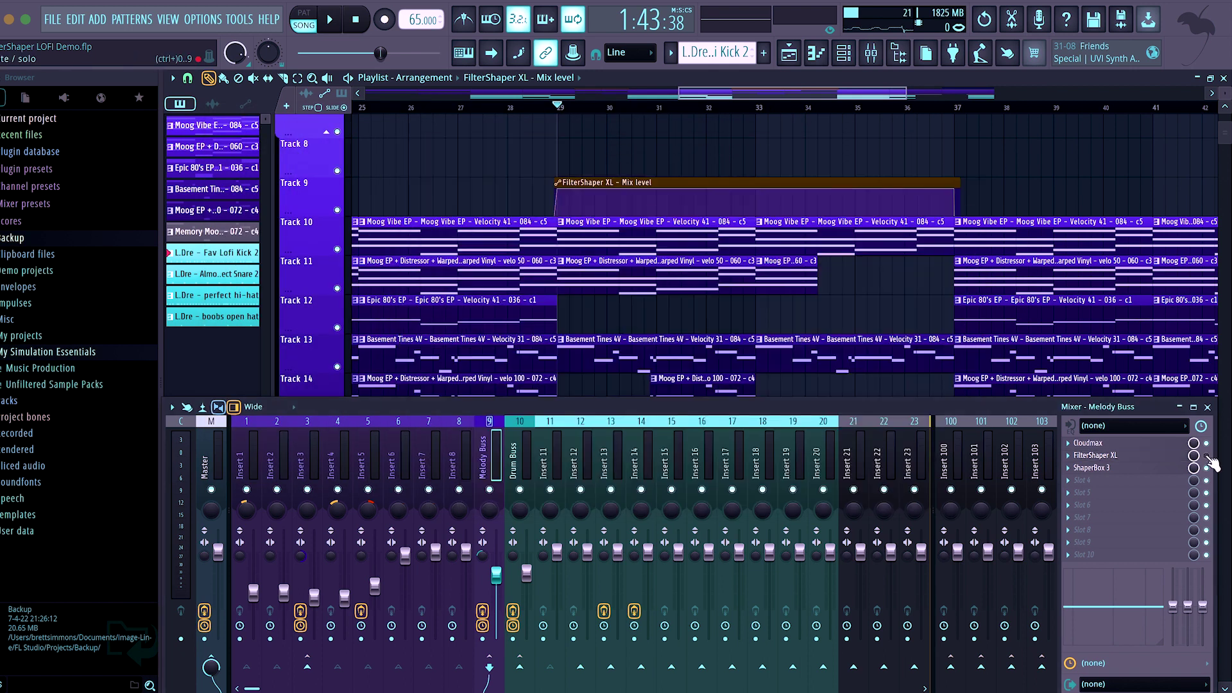
key(space)
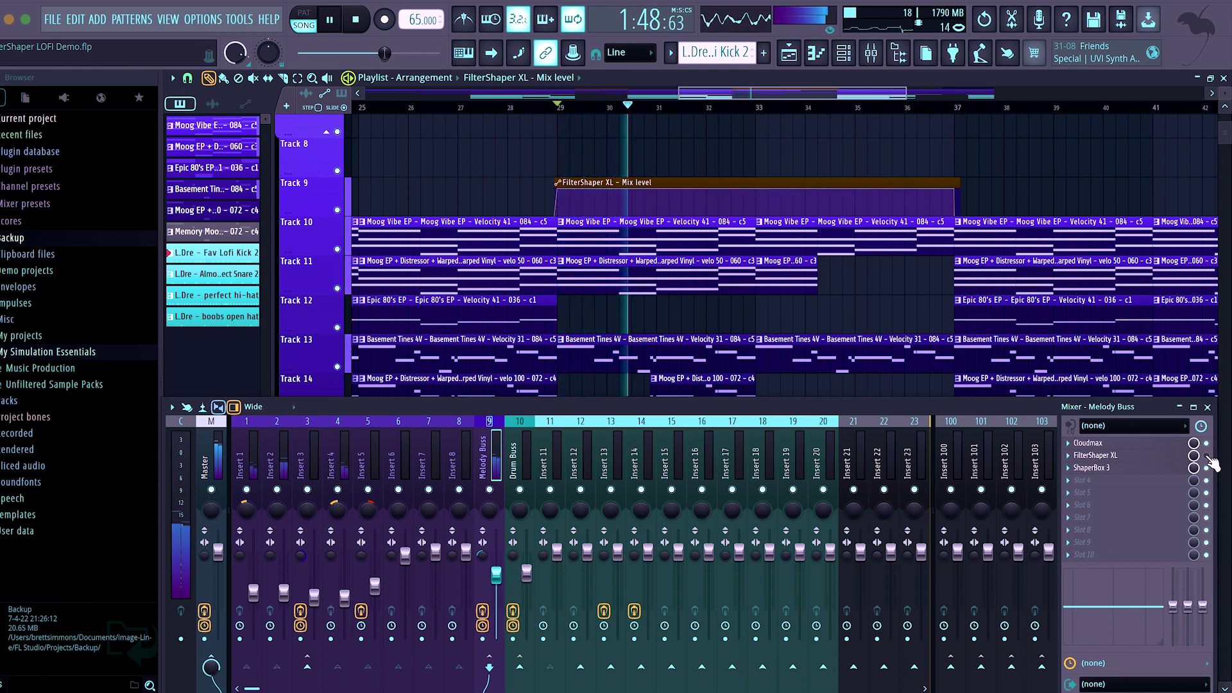
key(space)
key(space)
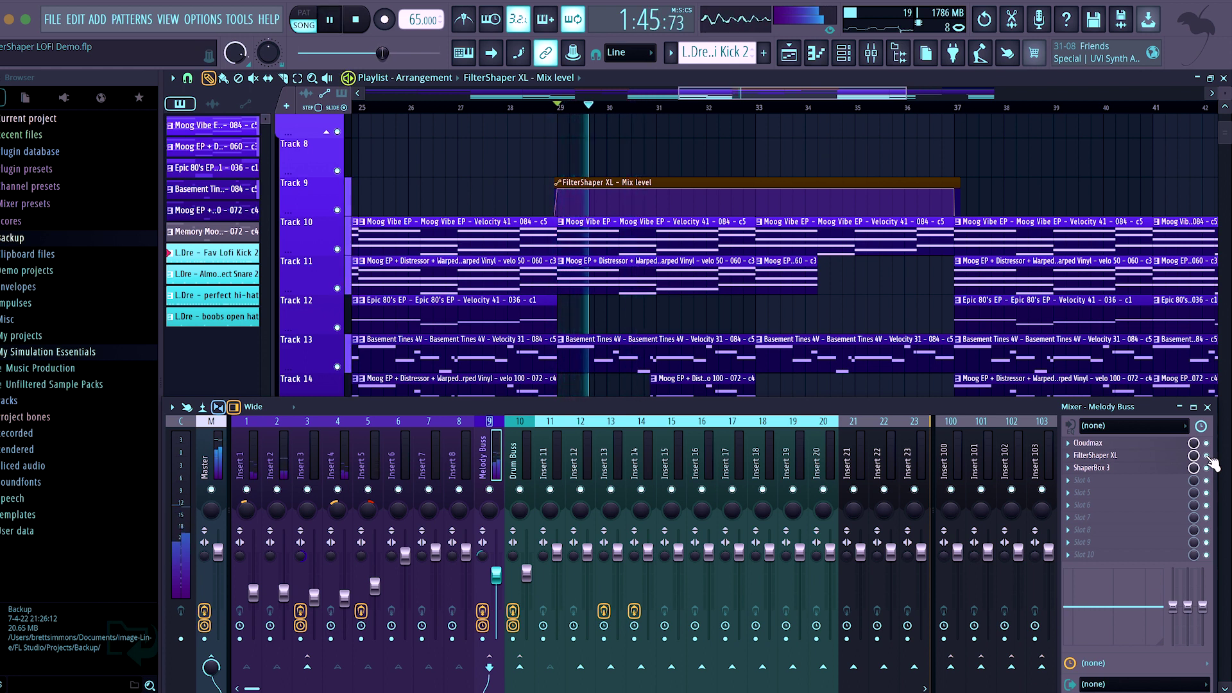
click(1115, 455)
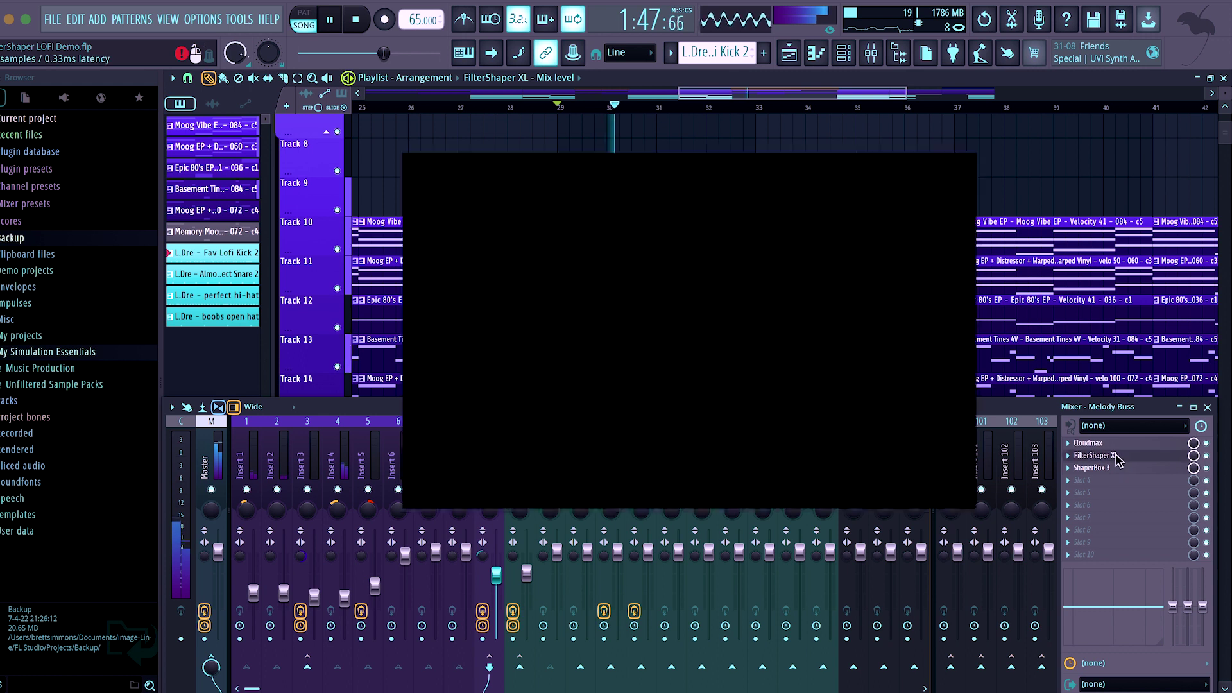